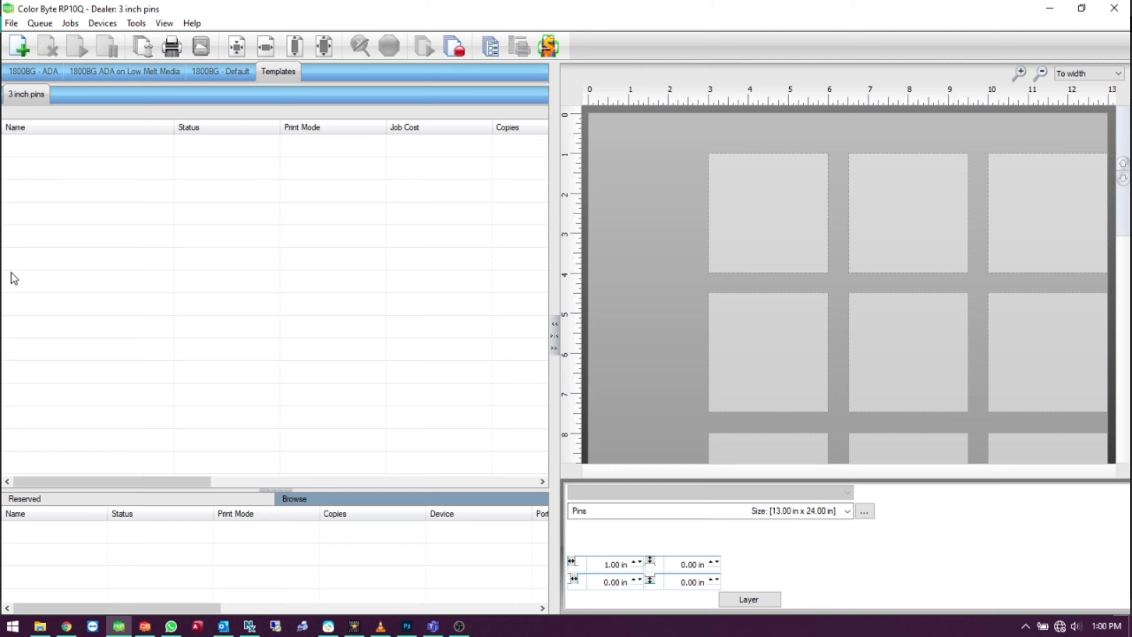
Step: From Devices, bring up Printer Media Manager and start adding a new media
left_click(106, 24)
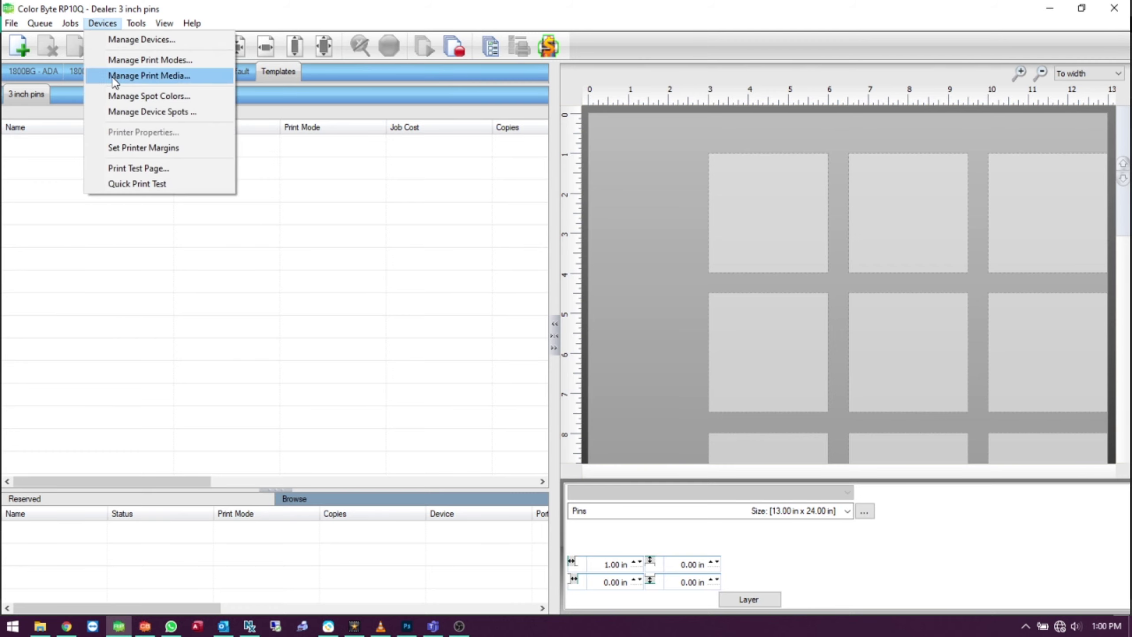
left_click(182, 78)
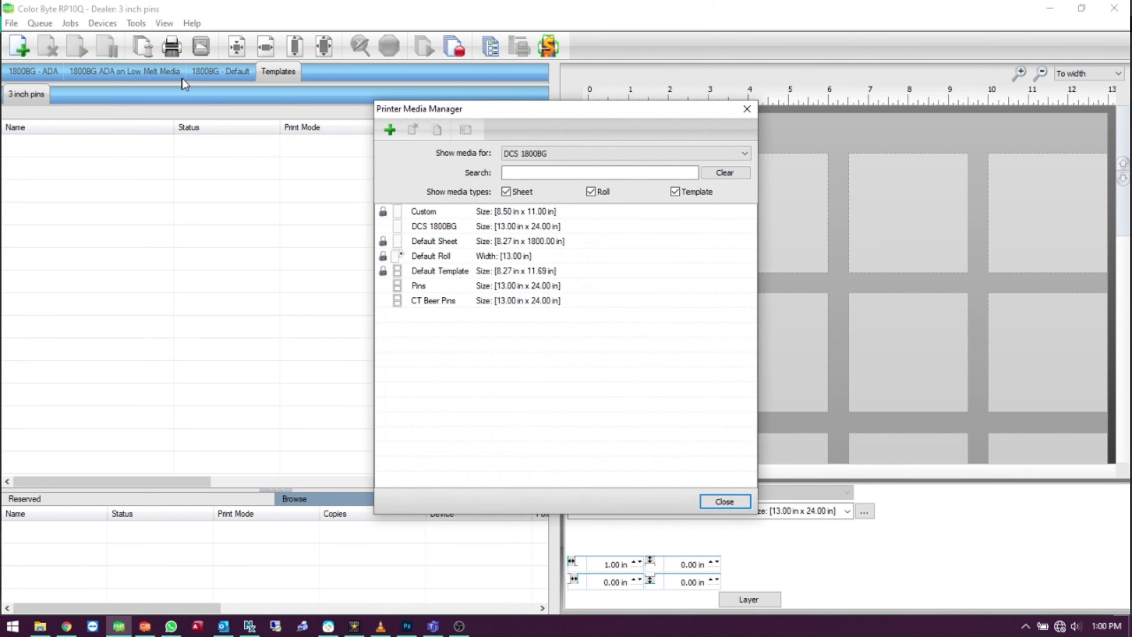
left_click(394, 133)
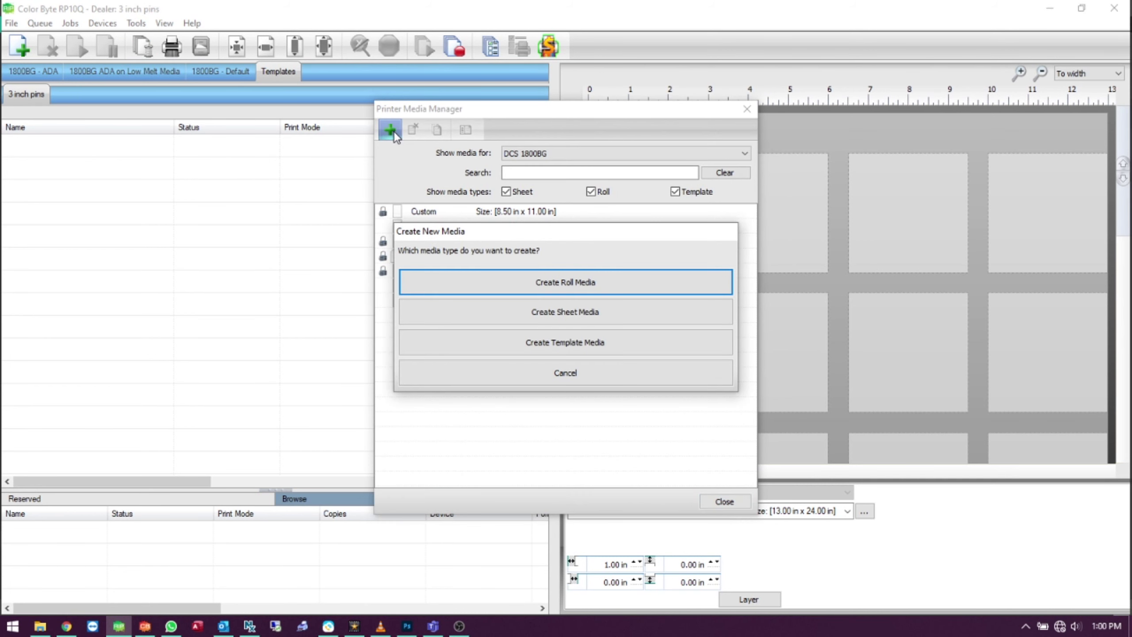
Step: Create a template media named 'Name badges' based on the DCS 1800BG sheet
left_click(490, 337)
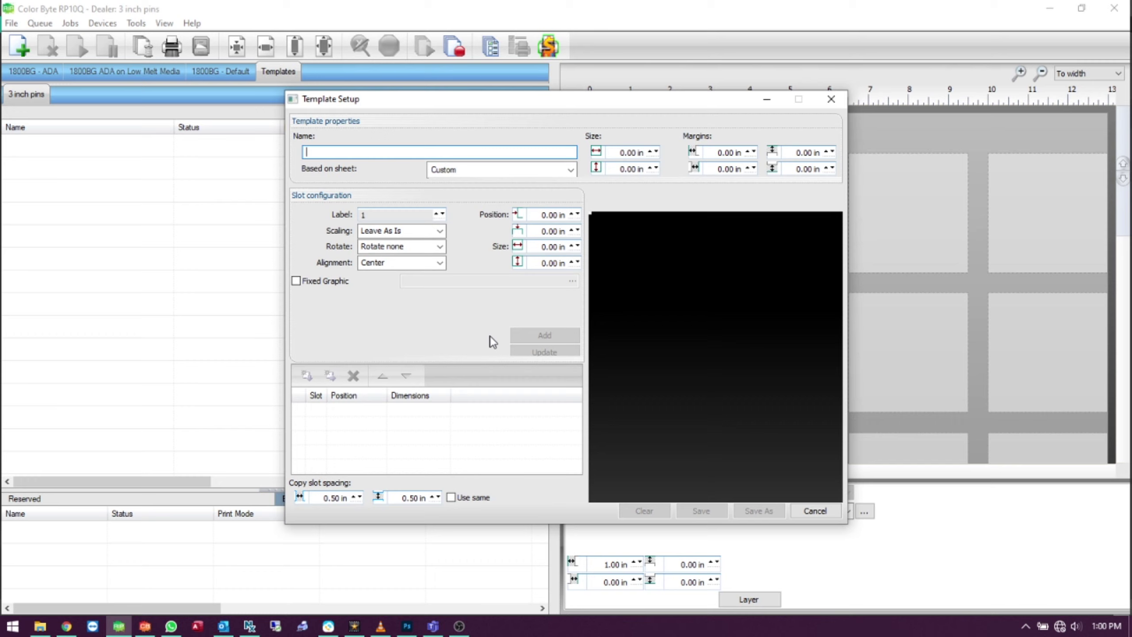
type("Name badges")
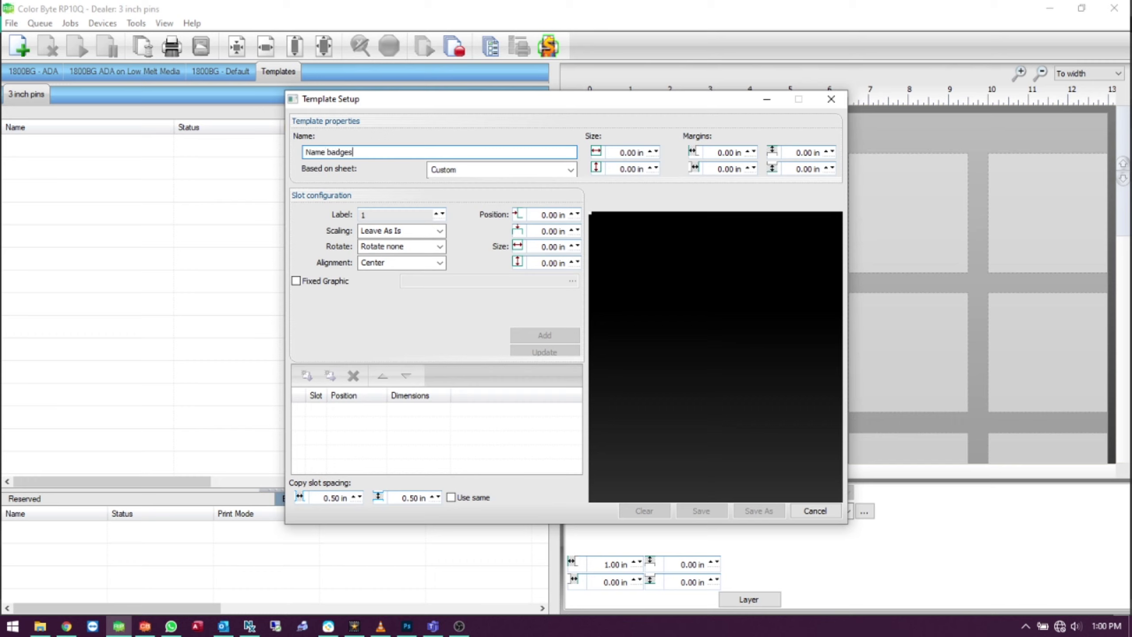
left_click(487, 175)
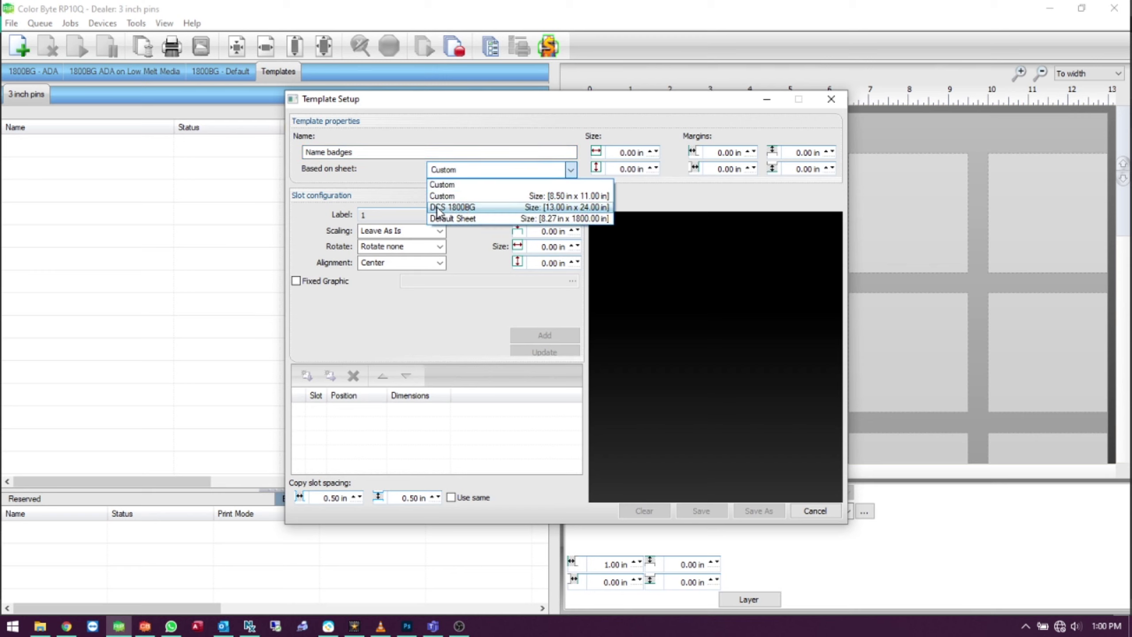
left_click(497, 208)
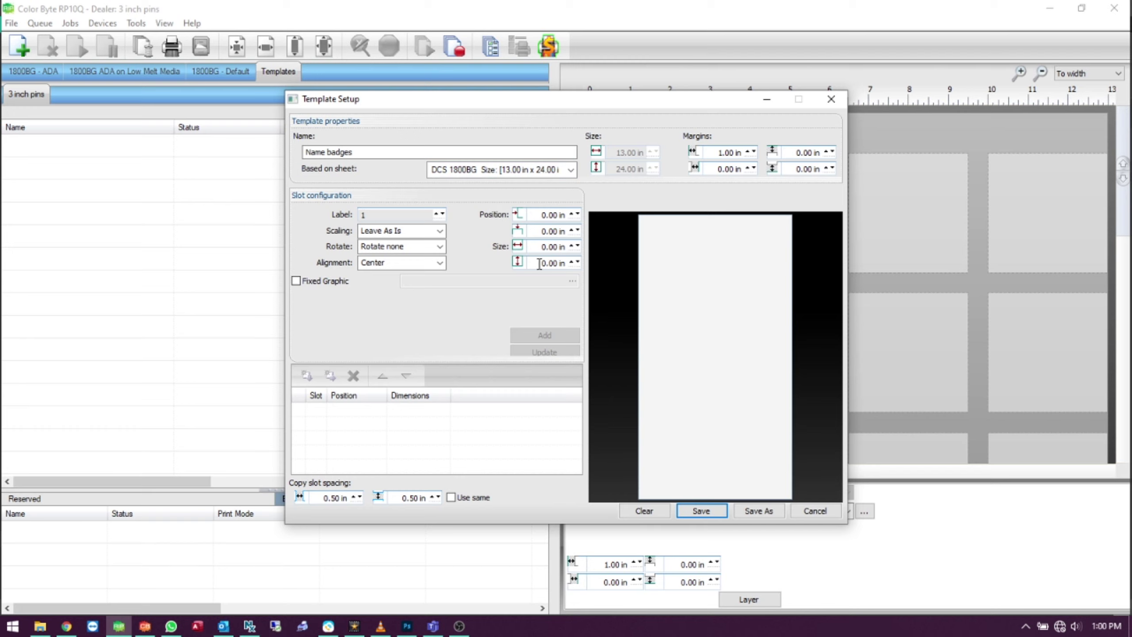
Step: Set slot 1 to 2.00 × 1.50 in, positioned at 3.00, 1.00 in
double_click(540, 246)
type("2")
key("Tab")
type("1.5")
left_click(542, 231)
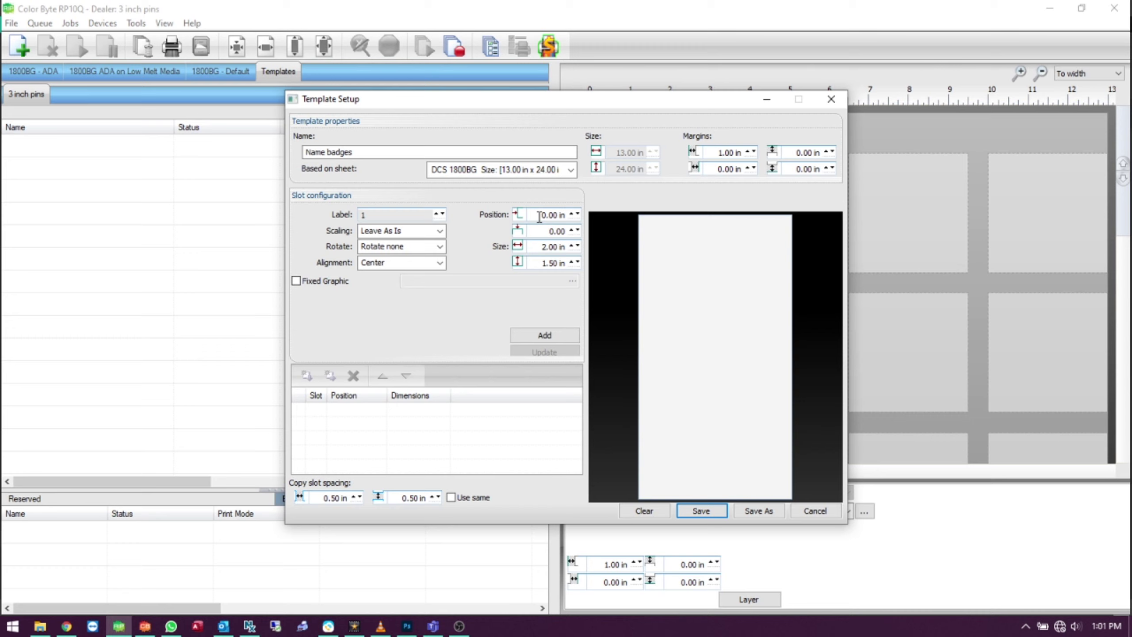
left_click(539, 216)
type("3")
key("Tab")
type("1")
key("Tab")
Step: Make the slot always scale to fit, unrotated, with centred alignment
left_click(440, 231)
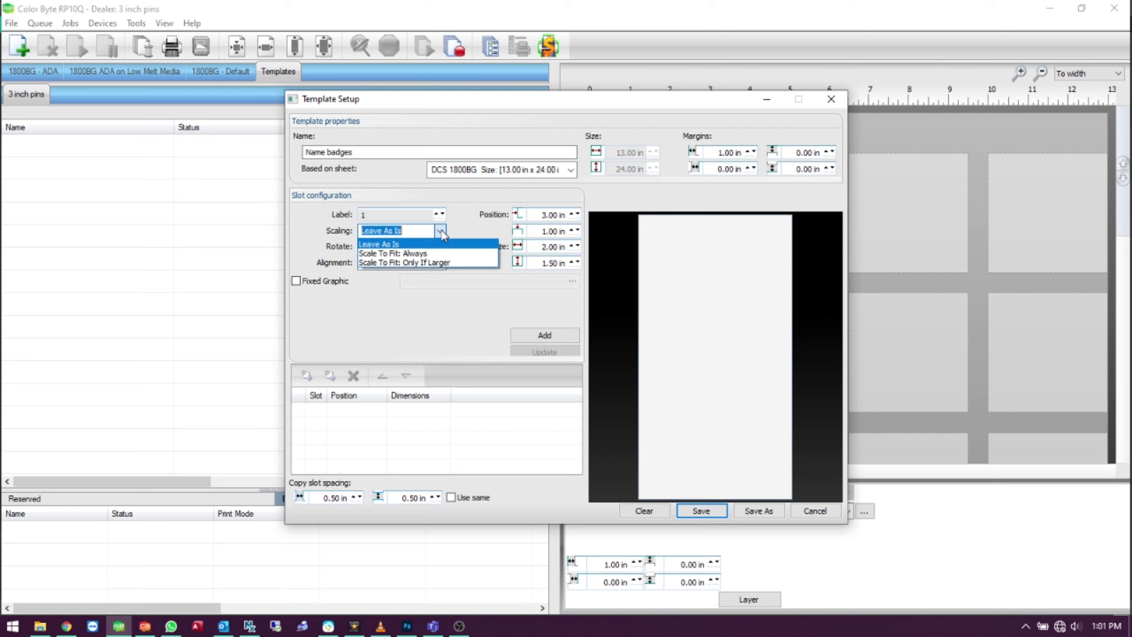
left_click(412, 256)
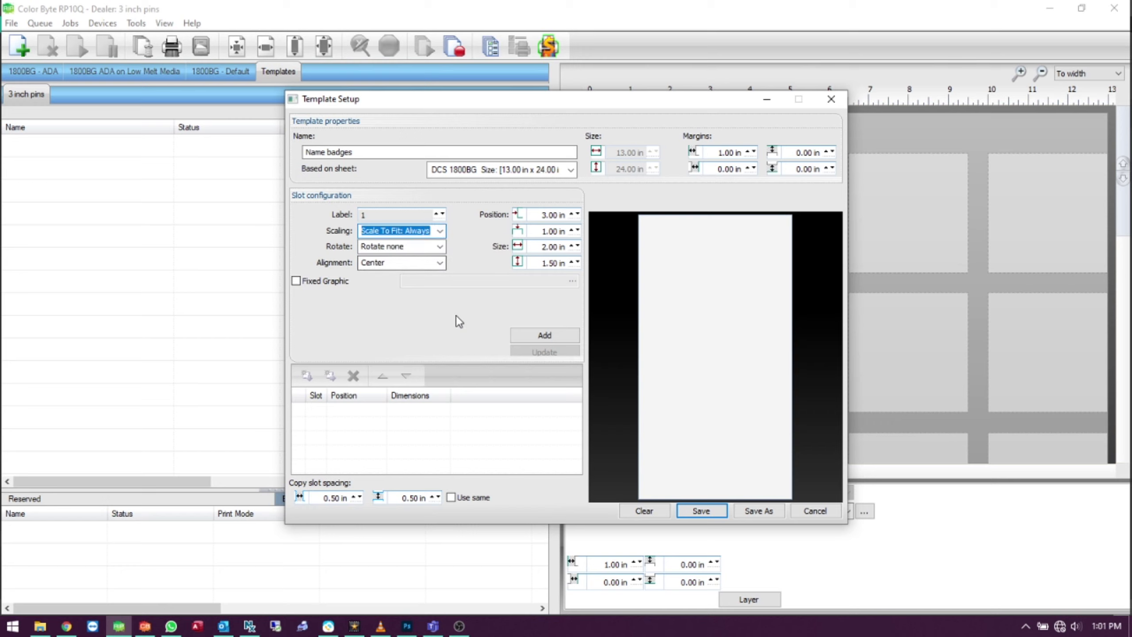
left_click(440, 246)
left_click(442, 246)
left_click(445, 266)
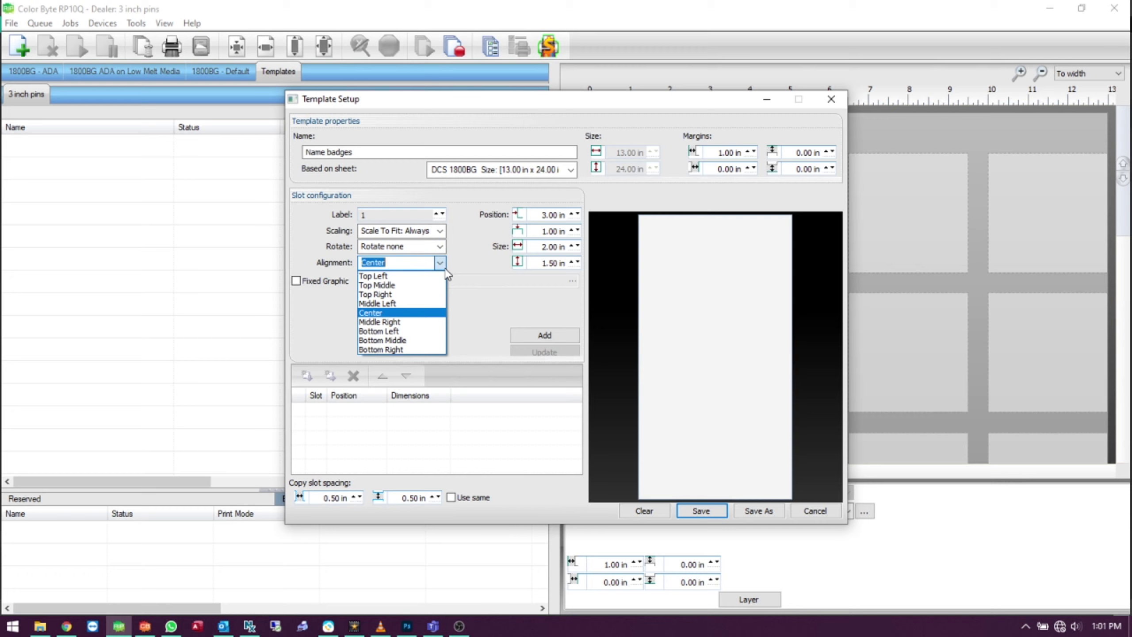
left_click(446, 269)
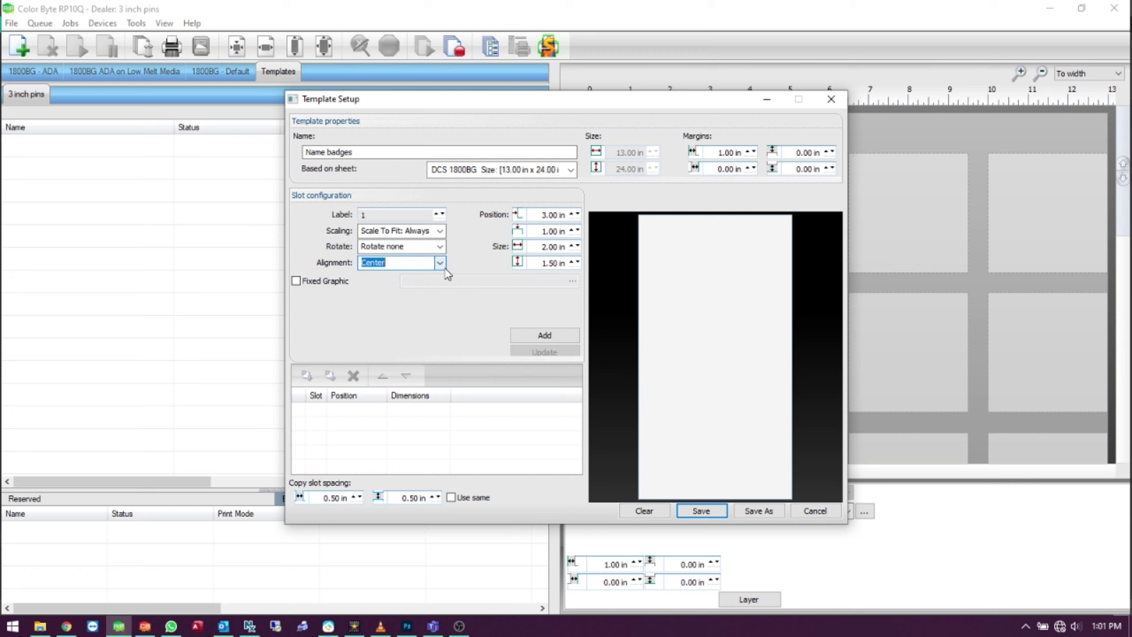
left_click(553, 336)
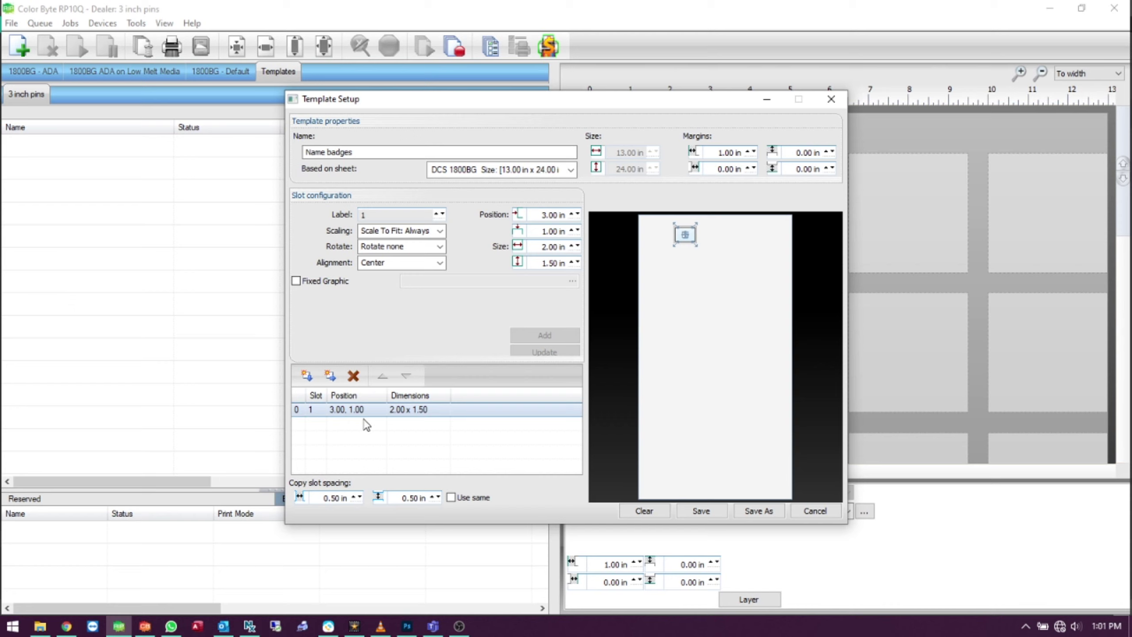
left_click(330, 377)
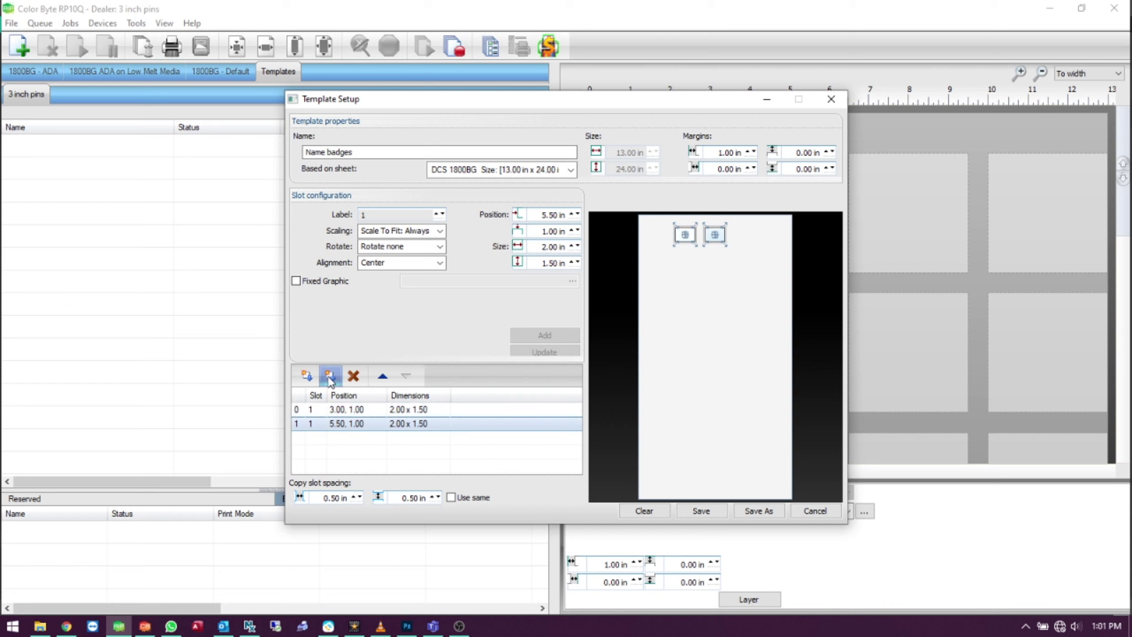
left_click(438, 213)
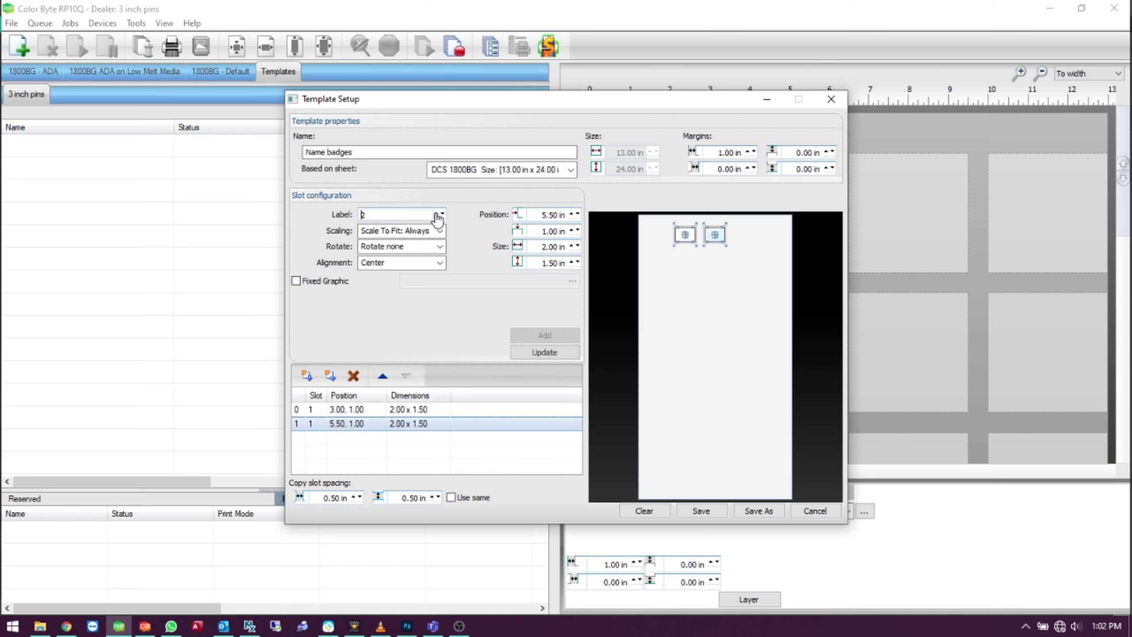
left_click(543, 355)
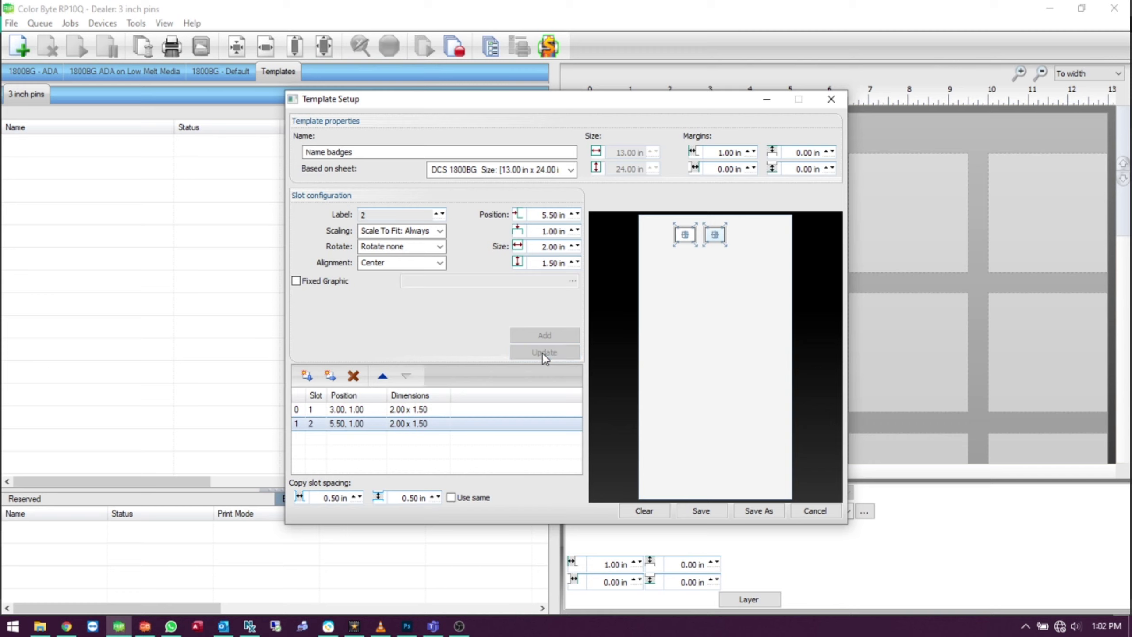
left_click(330, 376)
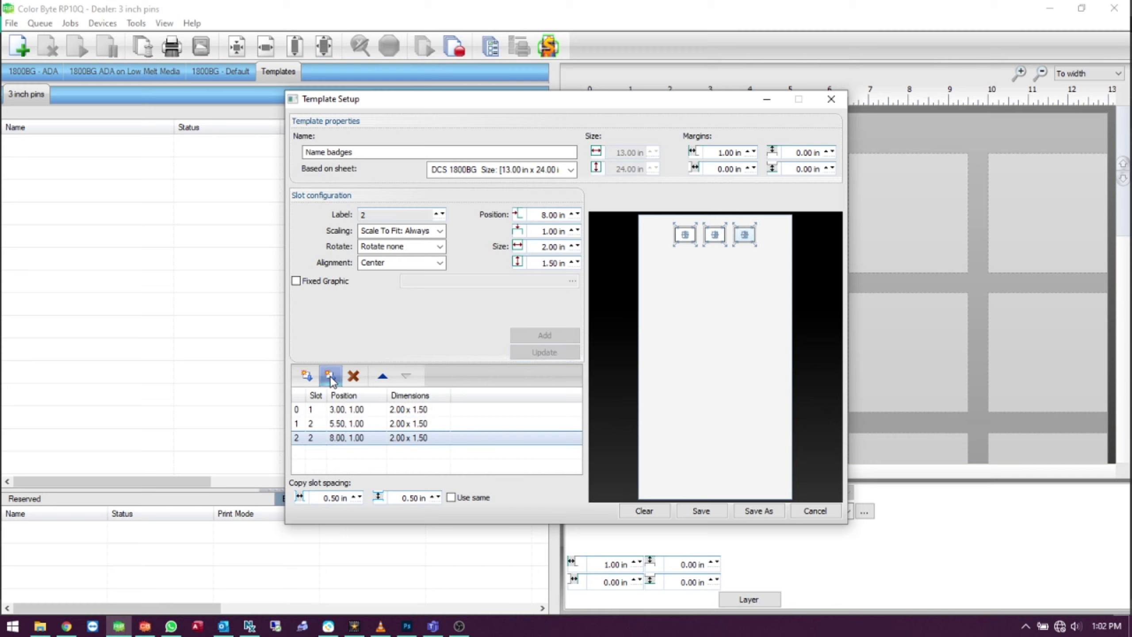
left_click(437, 213)
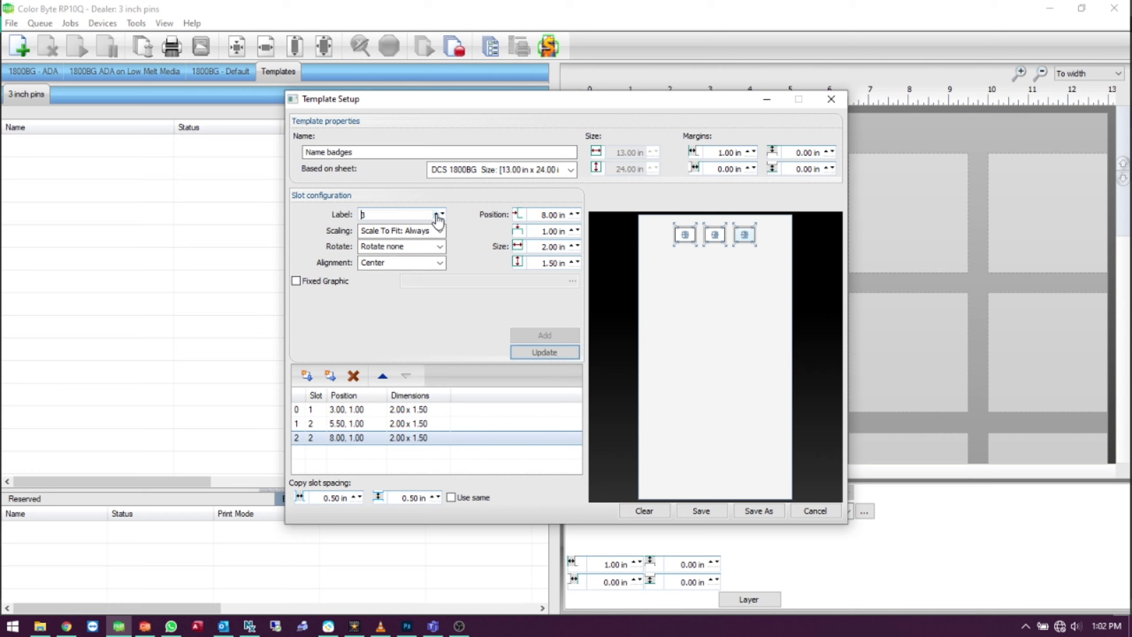
left_click(544, 352)
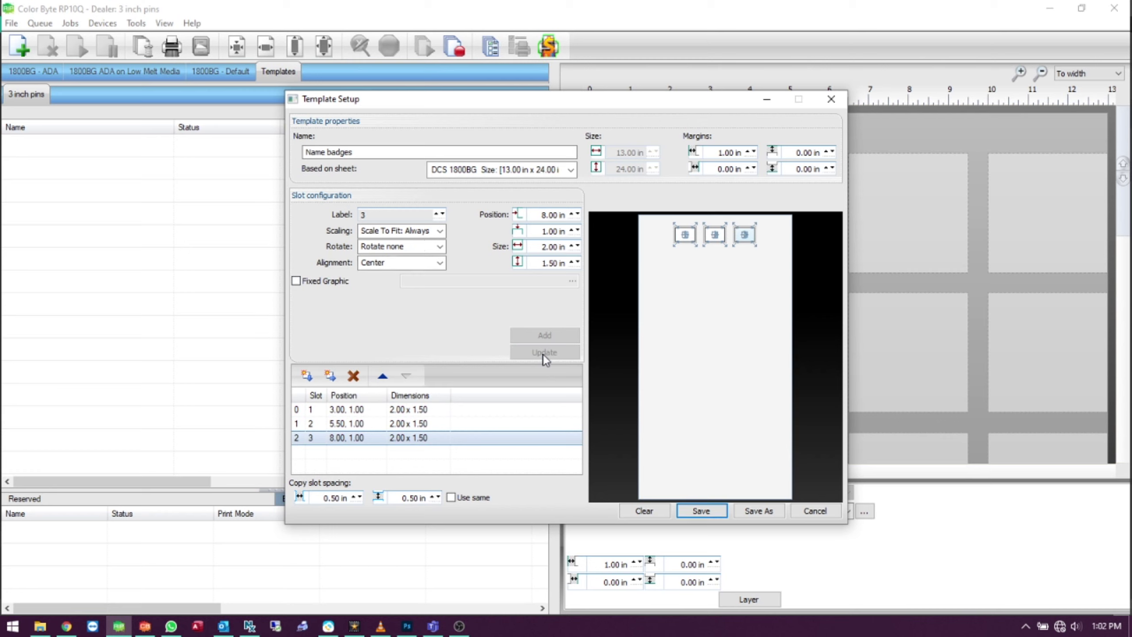
left_click(336, 380)
left_click(436, 215)
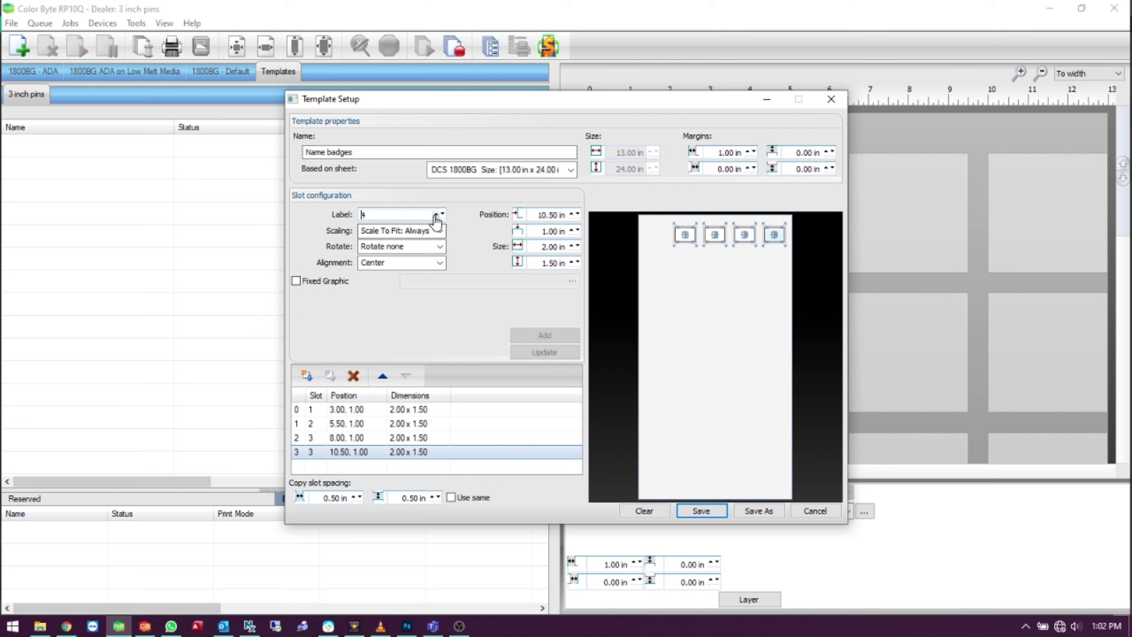
left_click(547, 352)
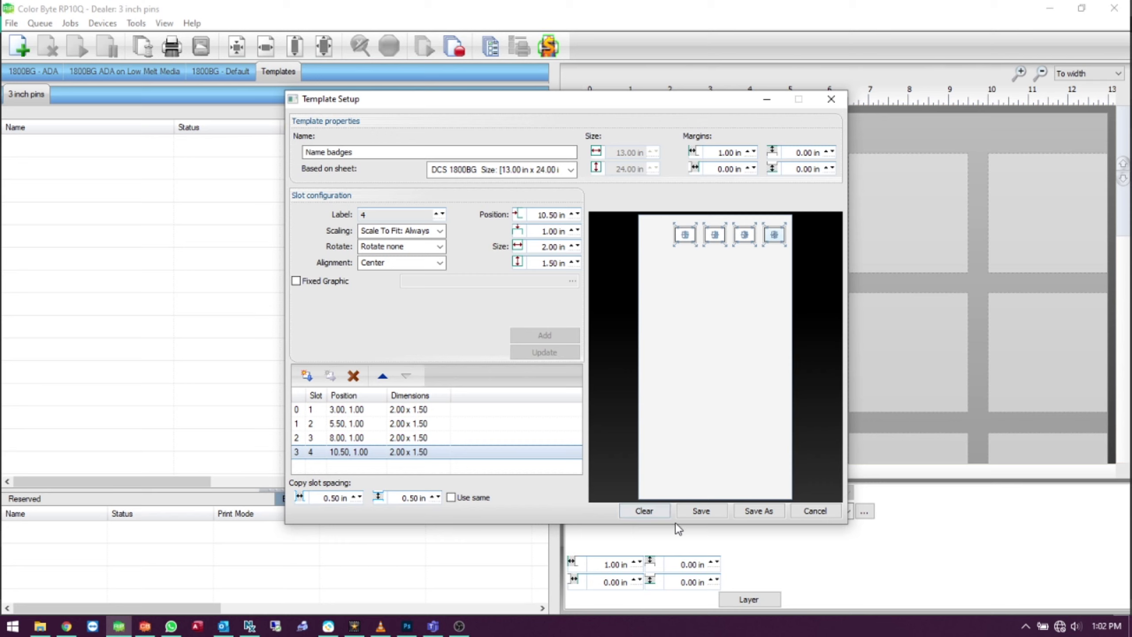
left_click(708, 512)
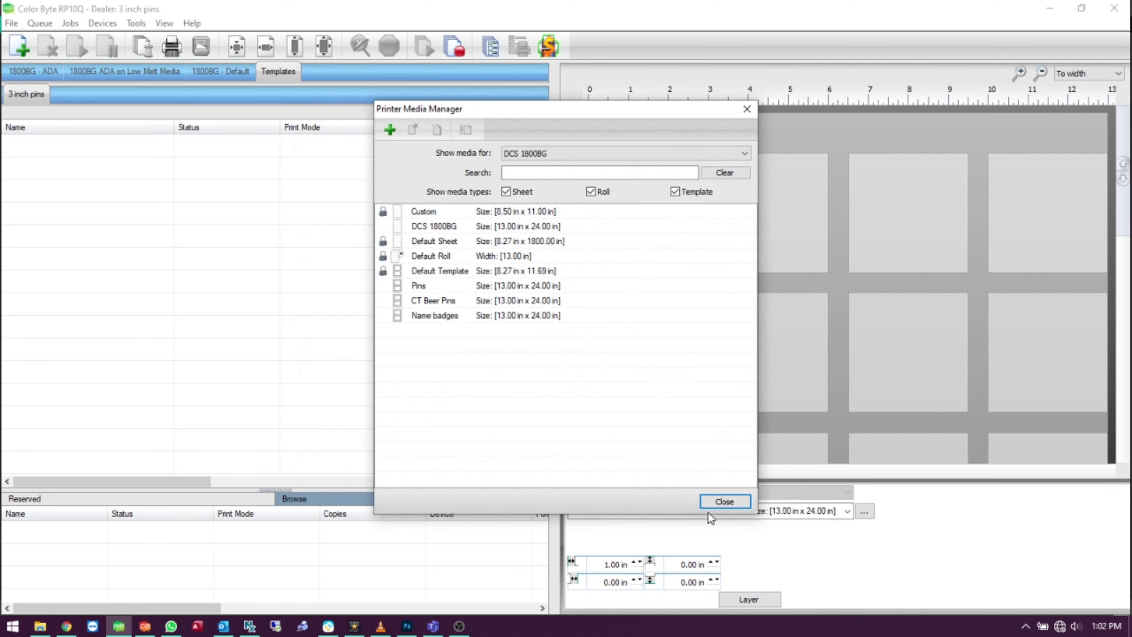
left_click(723, 502)
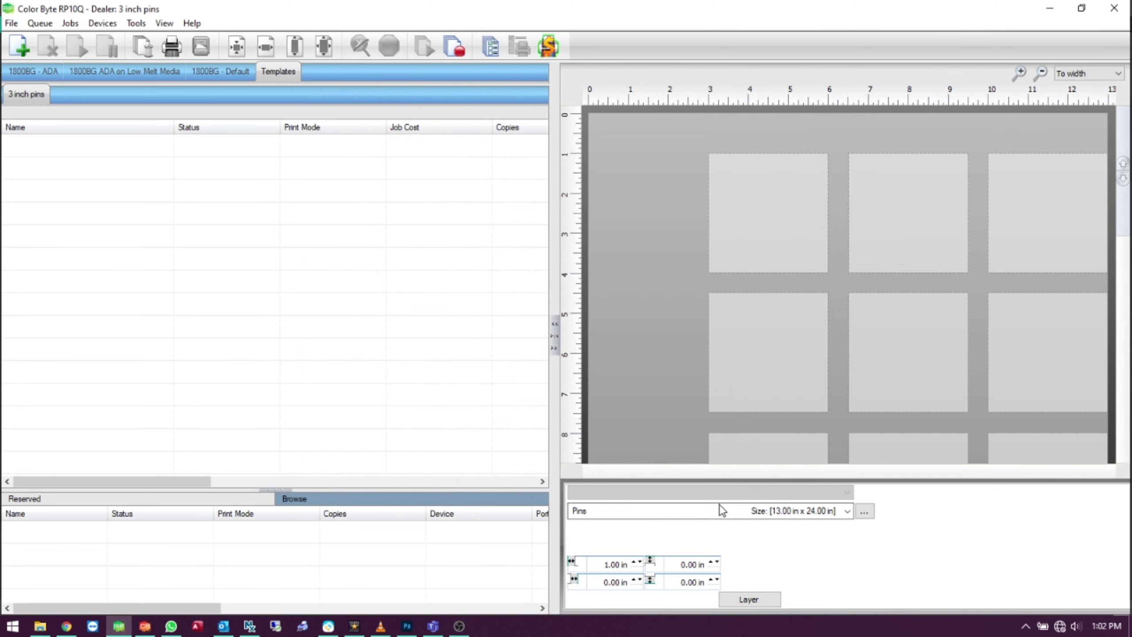
Step: Begin adding a new queue in Queue Manager
left_click(40, 23)
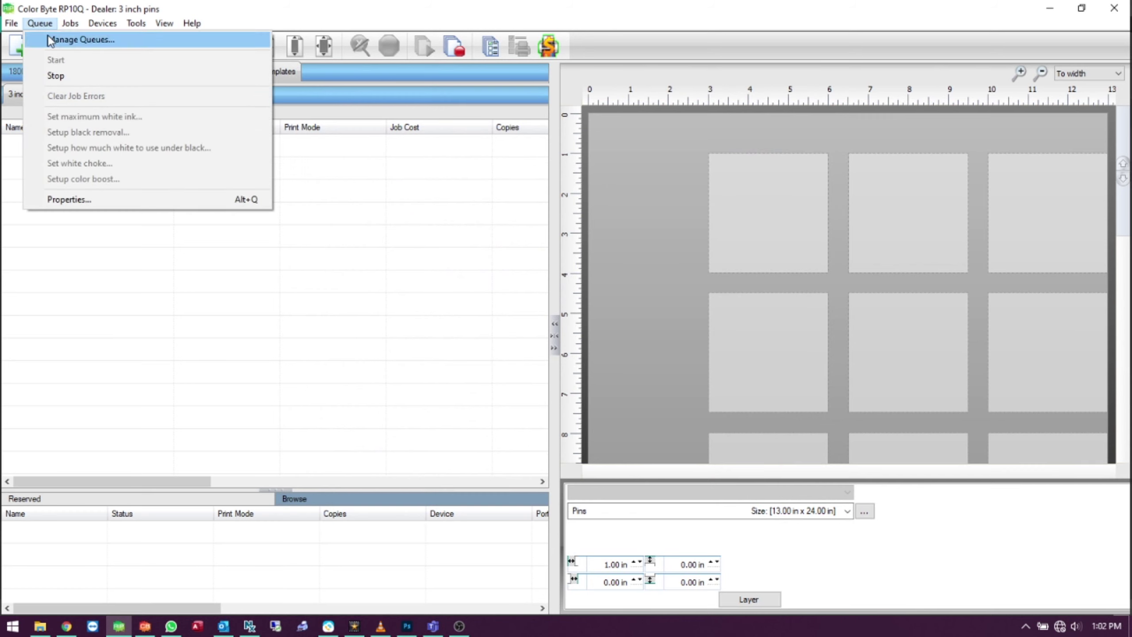
left_click(47, 36)
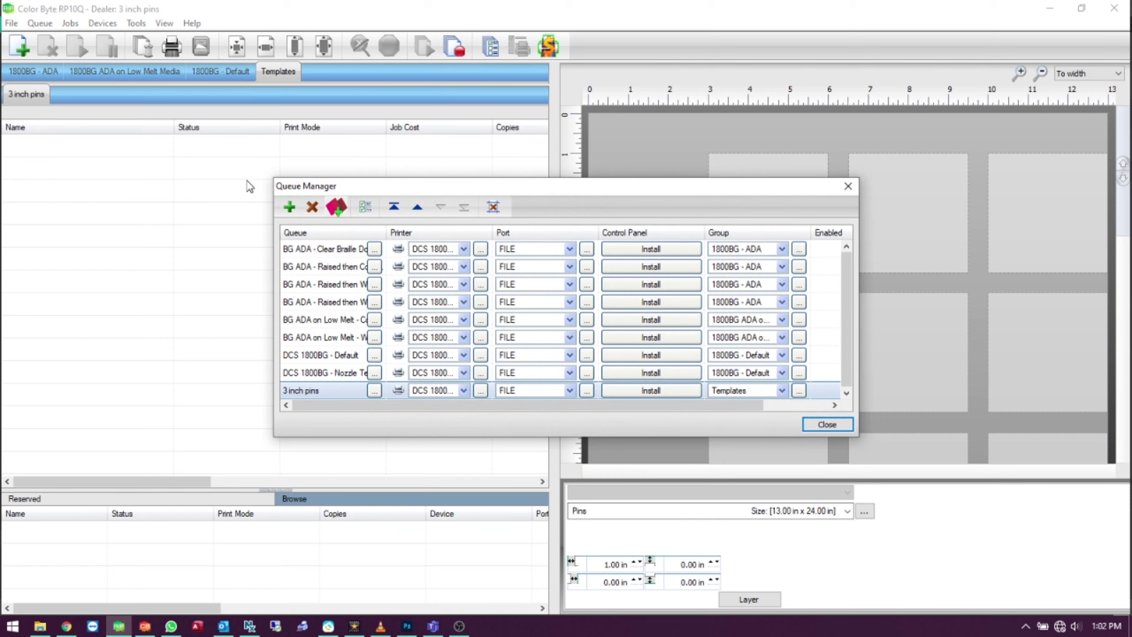
left_click(293, 211)
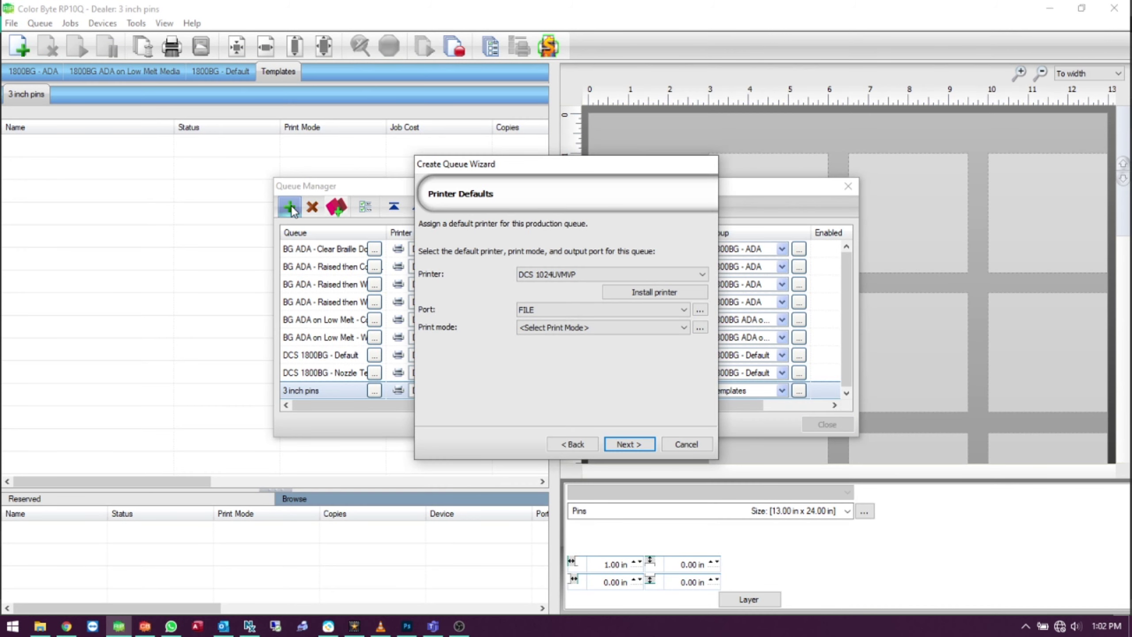
Step: Set the queue's printer to DCS 1800BG with Color+Spot White - 1440dpi print mode
left_click(556, 277)
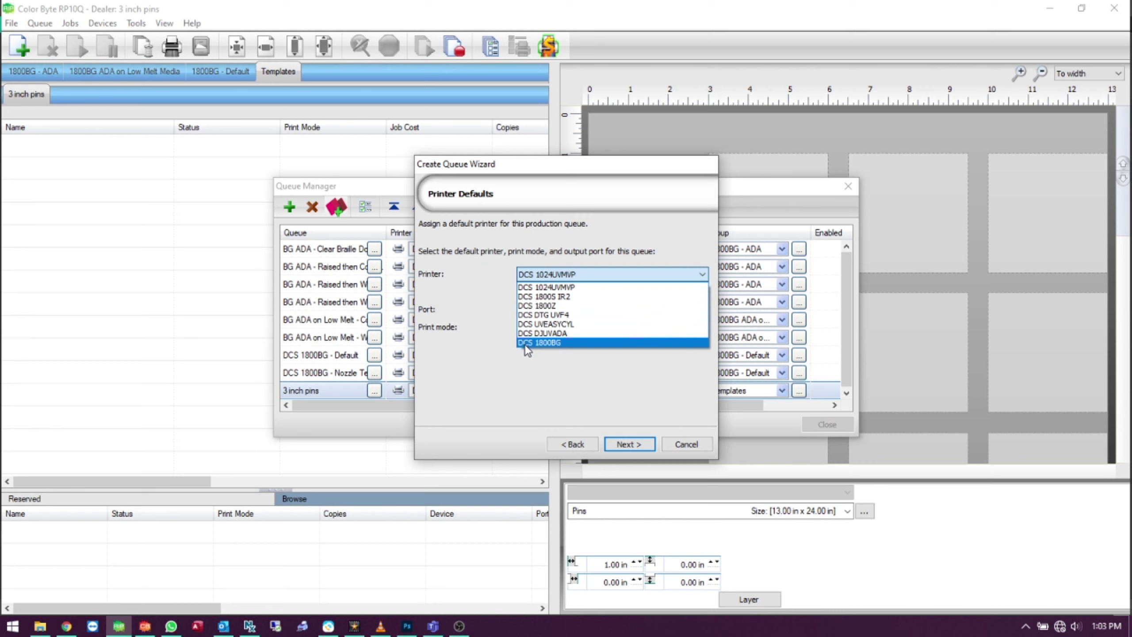
left_click(568, 344)
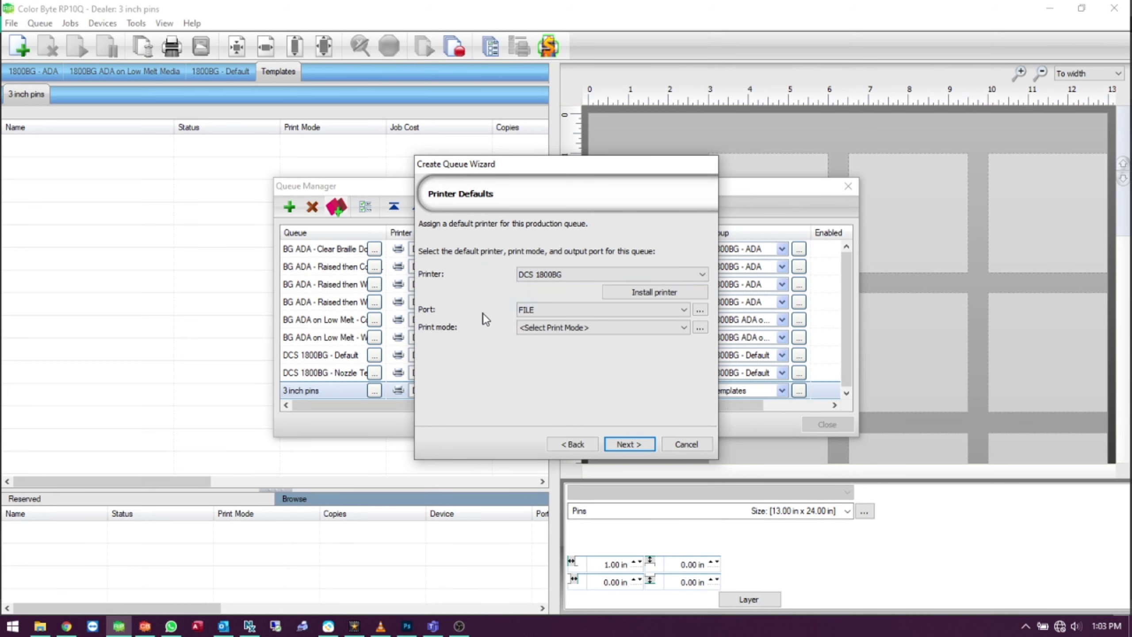
left_click(544, 330)
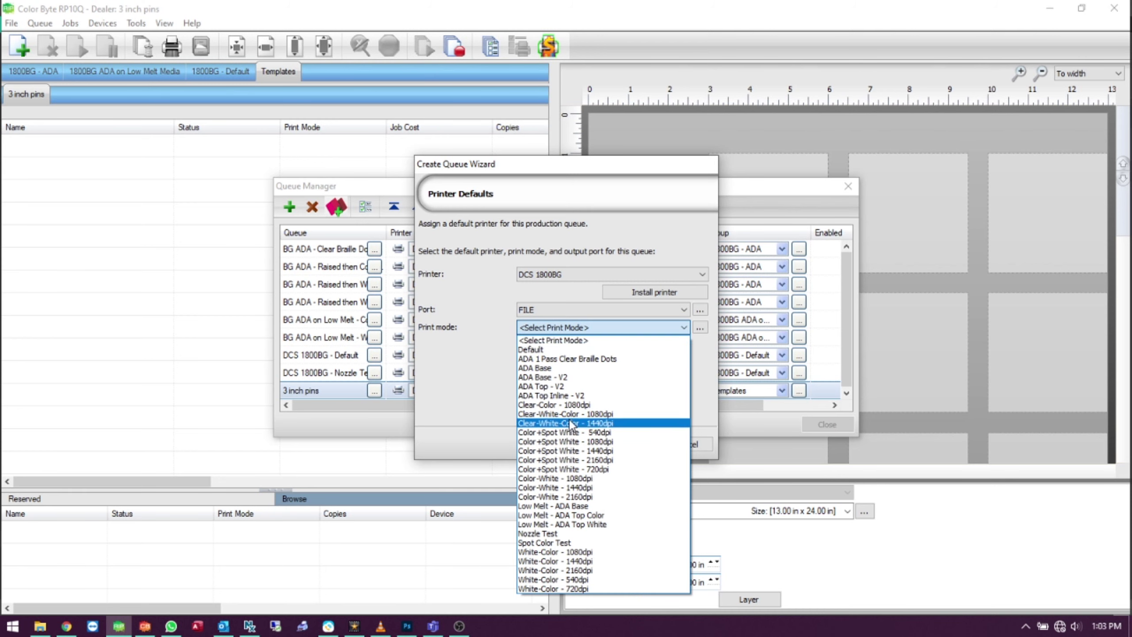
left_click(565, 450)
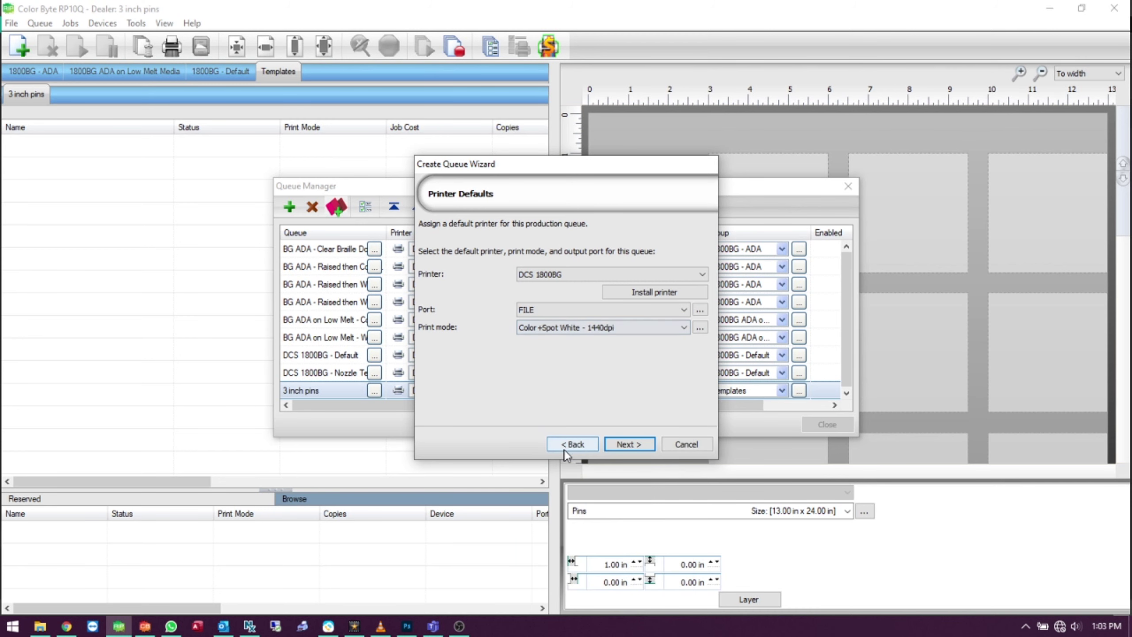
left_click(629, 444)
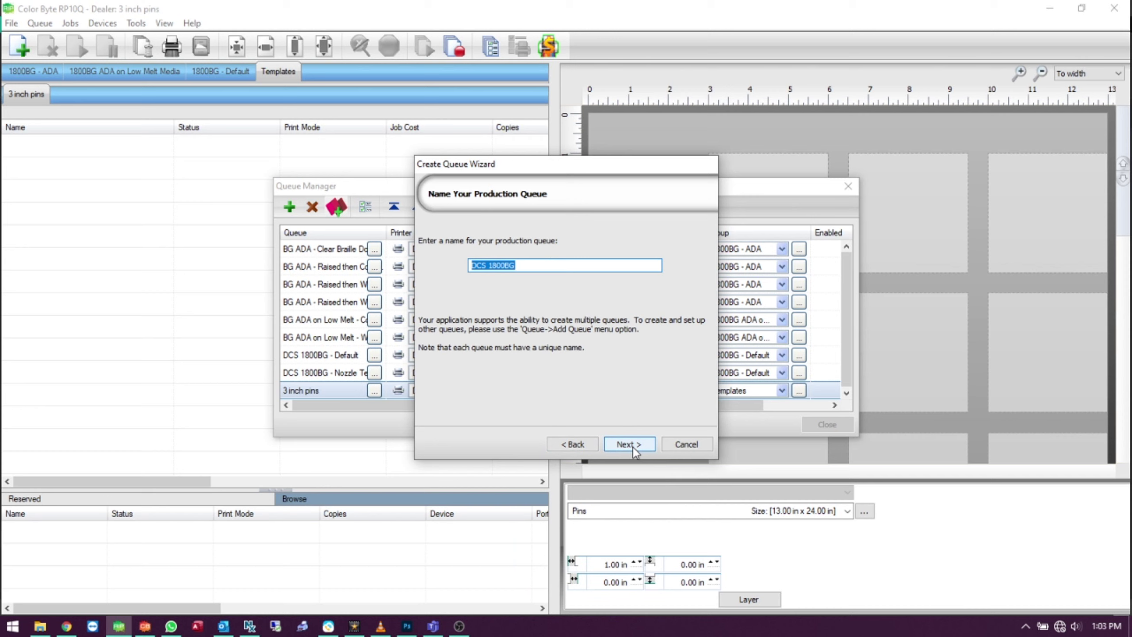
Step: Name the queue 'Name Badges' and give it Template media sized Name badges
type("Name Badges")
left_click(634, 444)
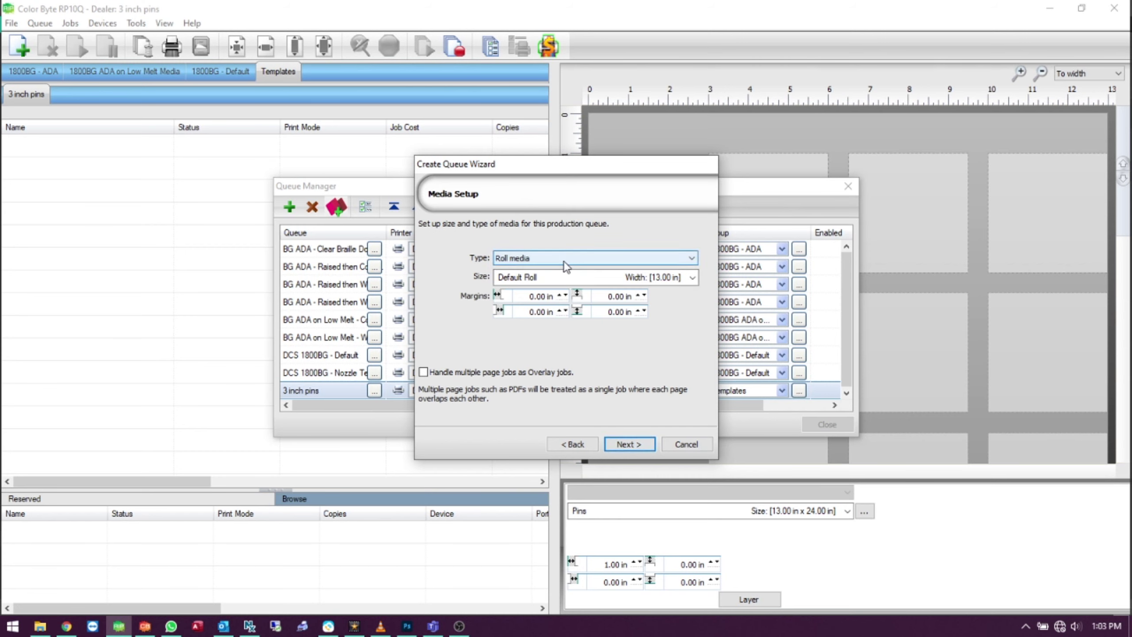
left_click(548, 262)
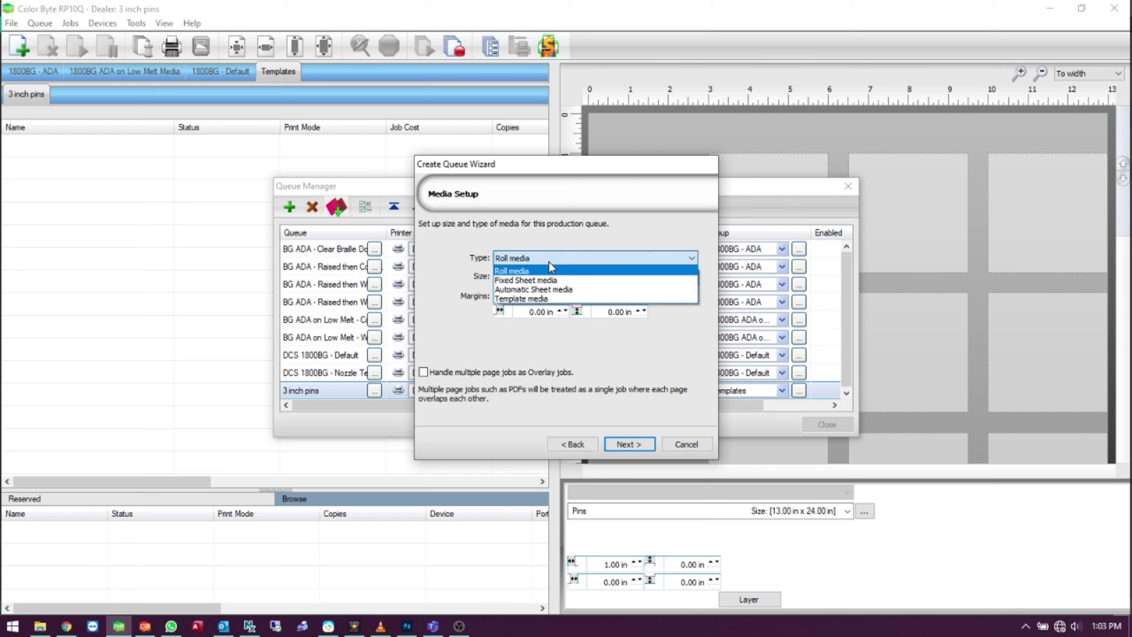
left_click(559, 299)
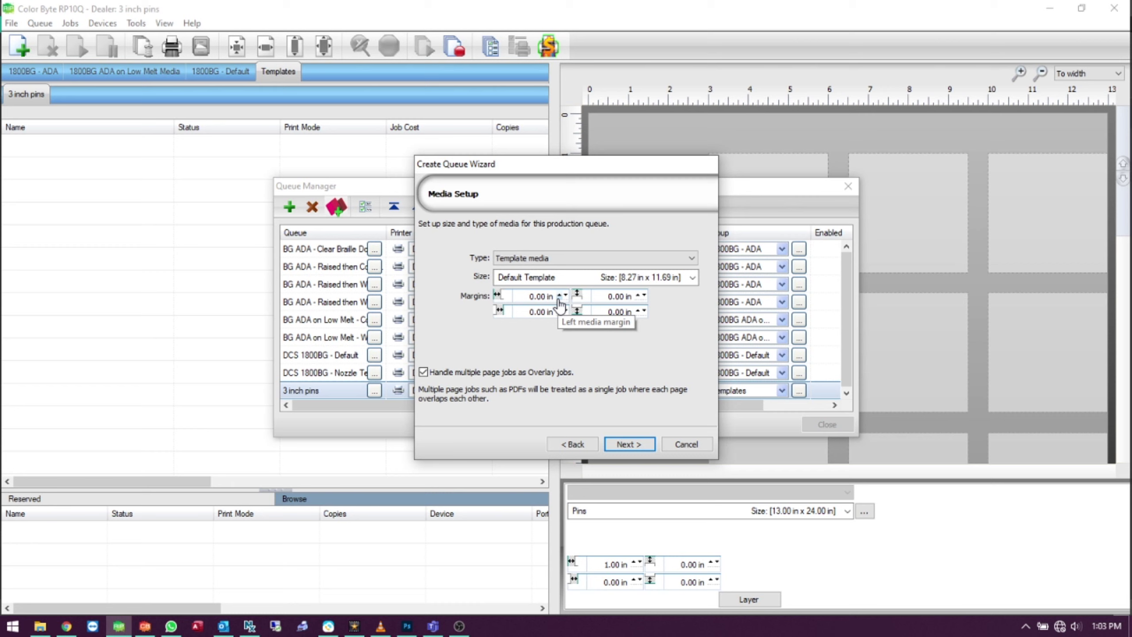
left_click(569, 280)
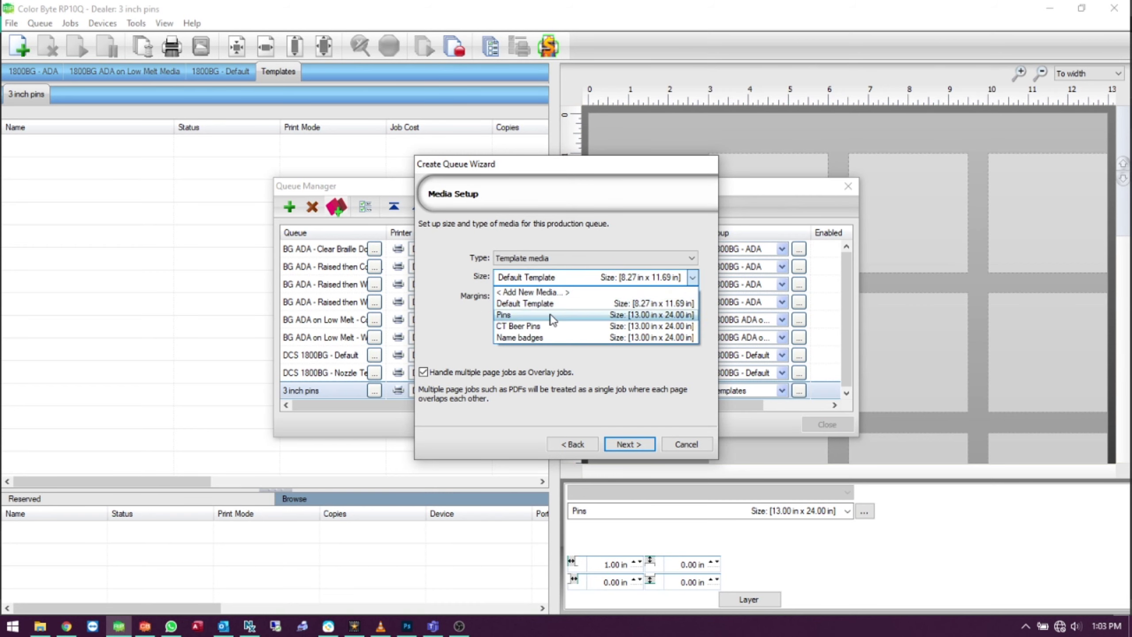
left_click(564, 338)
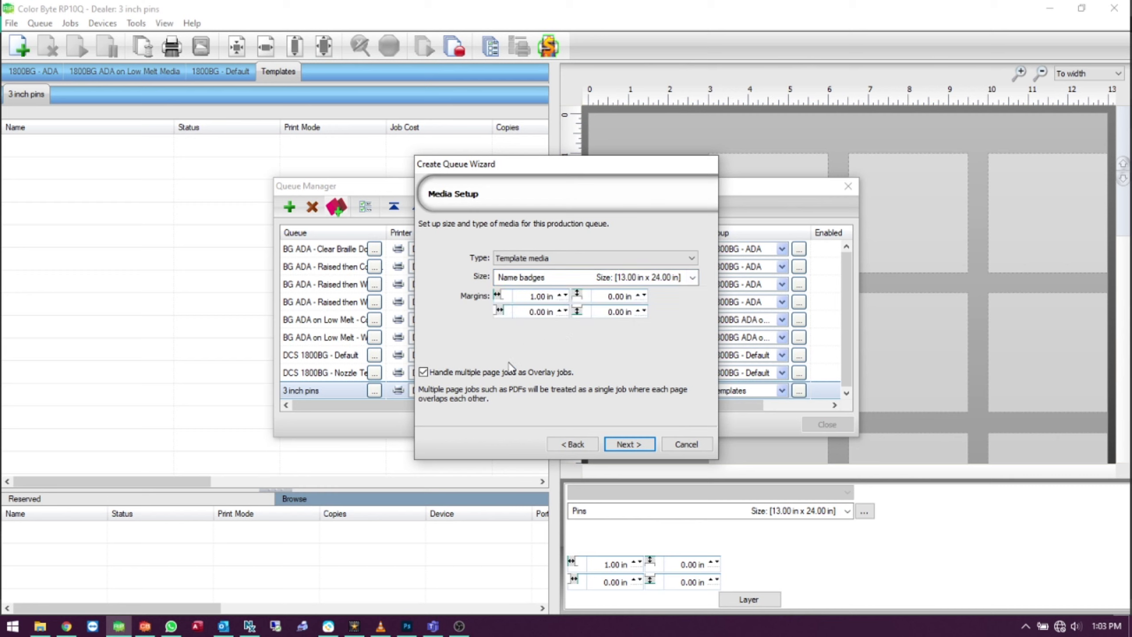
Step: Step through the remaining wizard pages and finish creating the queue
left_click(628, 444)
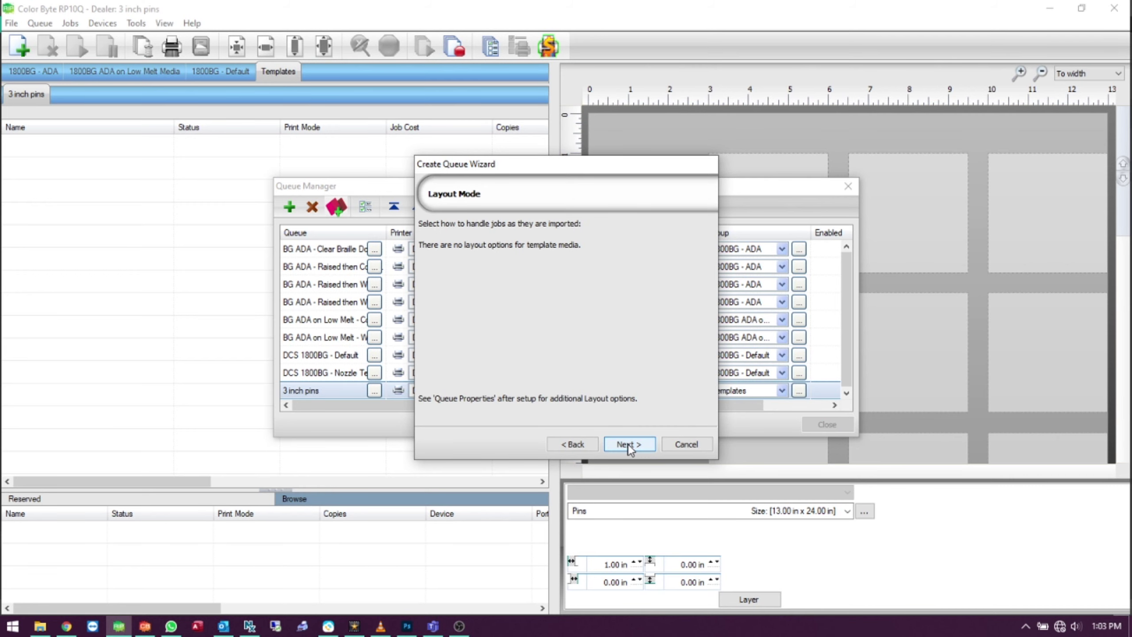
left_click(628, 444)
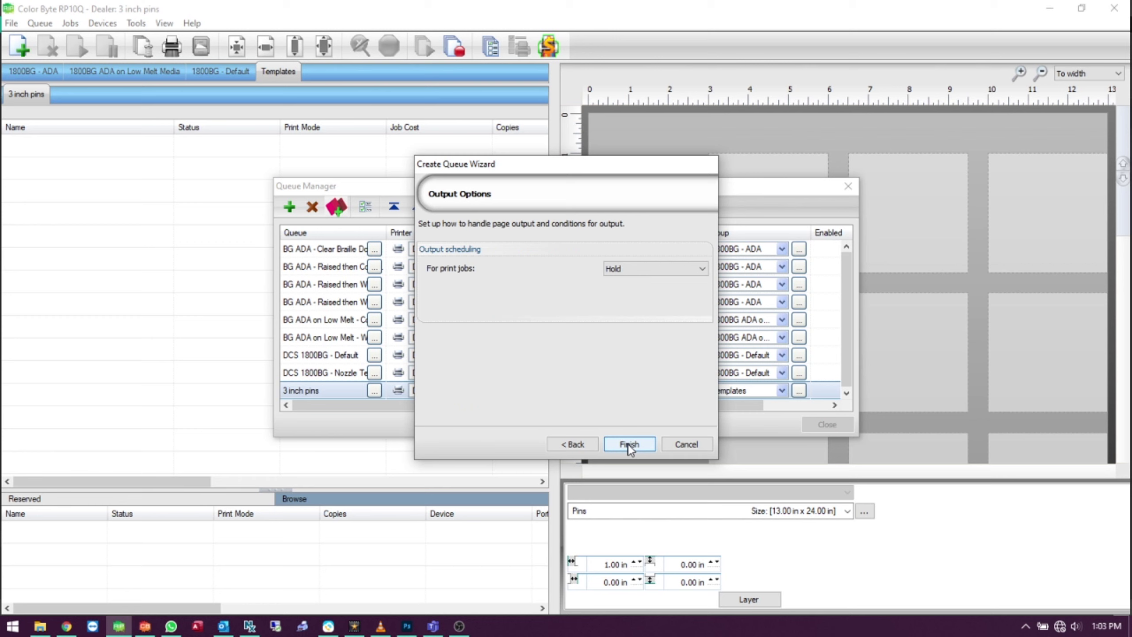
left_click(628, 444)
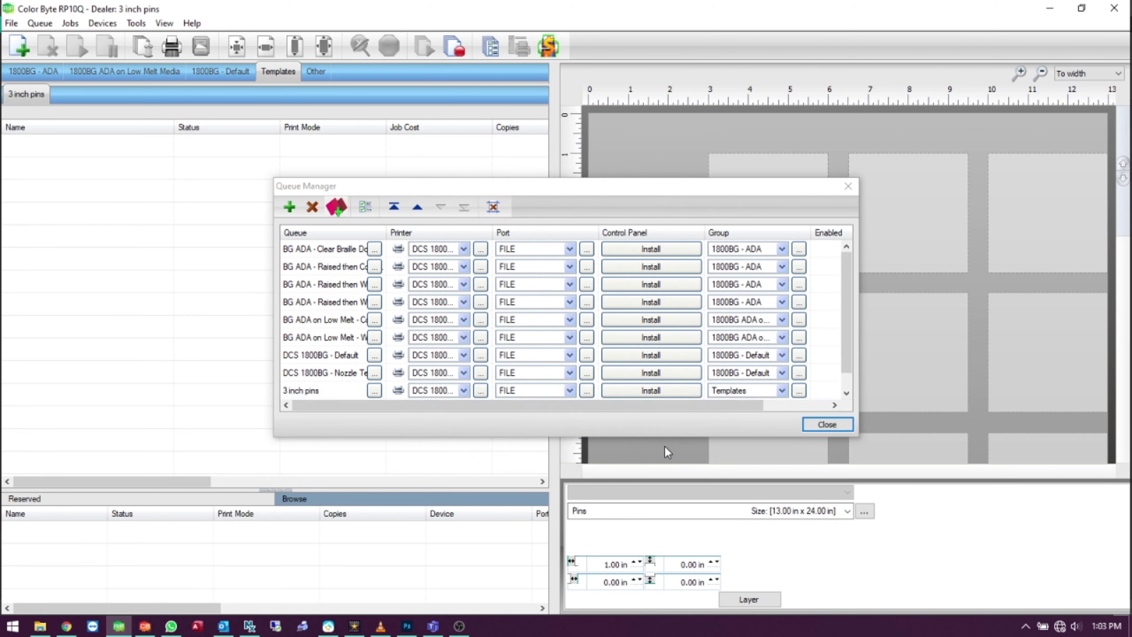
Step: Assign the Name Badges queue to a new group 'Name badge Templates', then close Queue Manager
left_click(848, 268)
left_click_drag(849, 267, 845, 366)
left_click(299, 392)
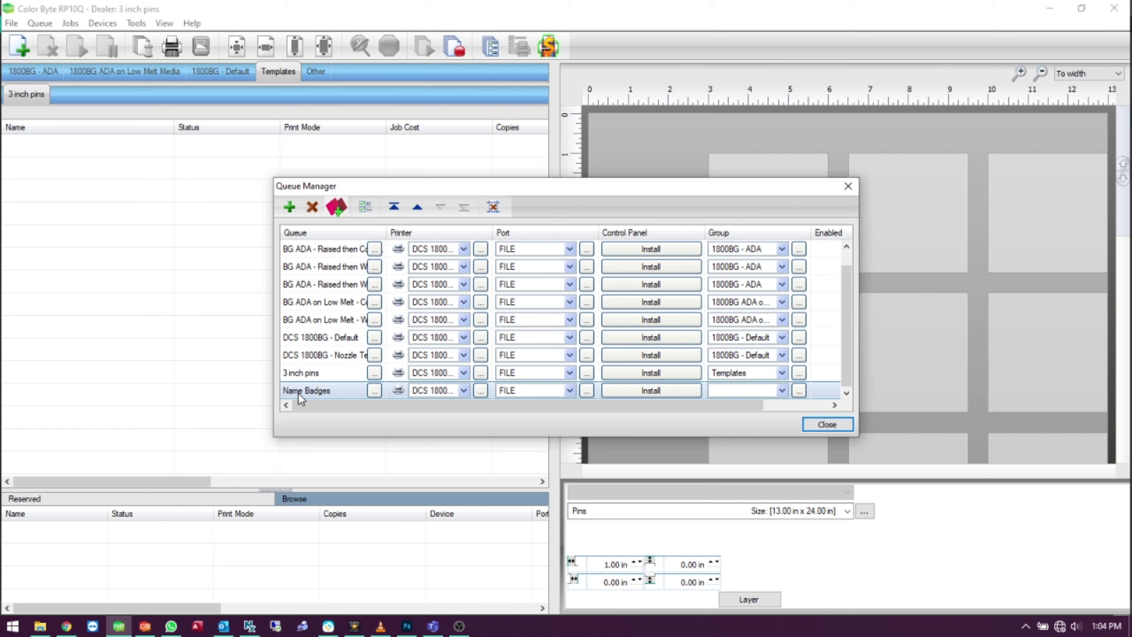
left_click(782, 391)
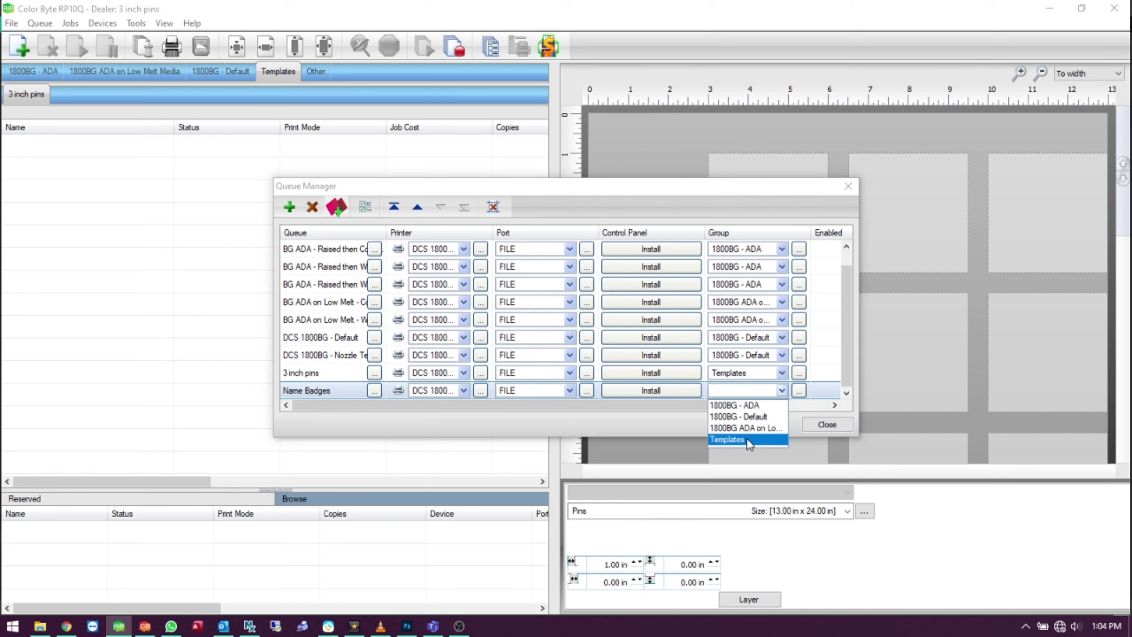
left_click(799, 390)
left_click(799, 390)
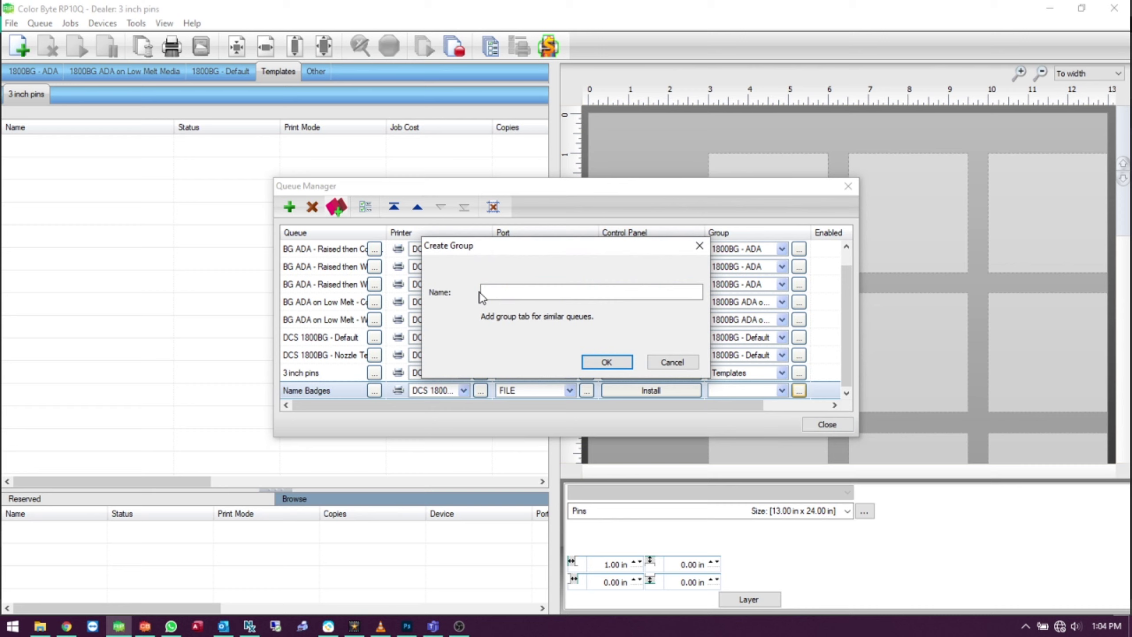
left_click(515, 291)
type("Name badge Templates")
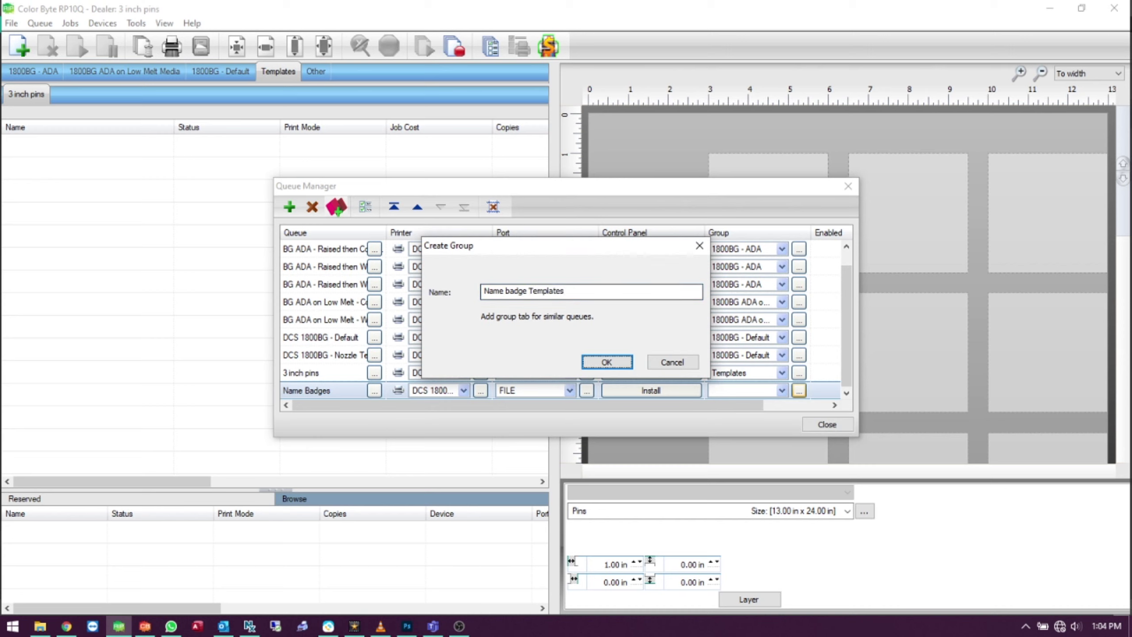
left_click(602, 362)
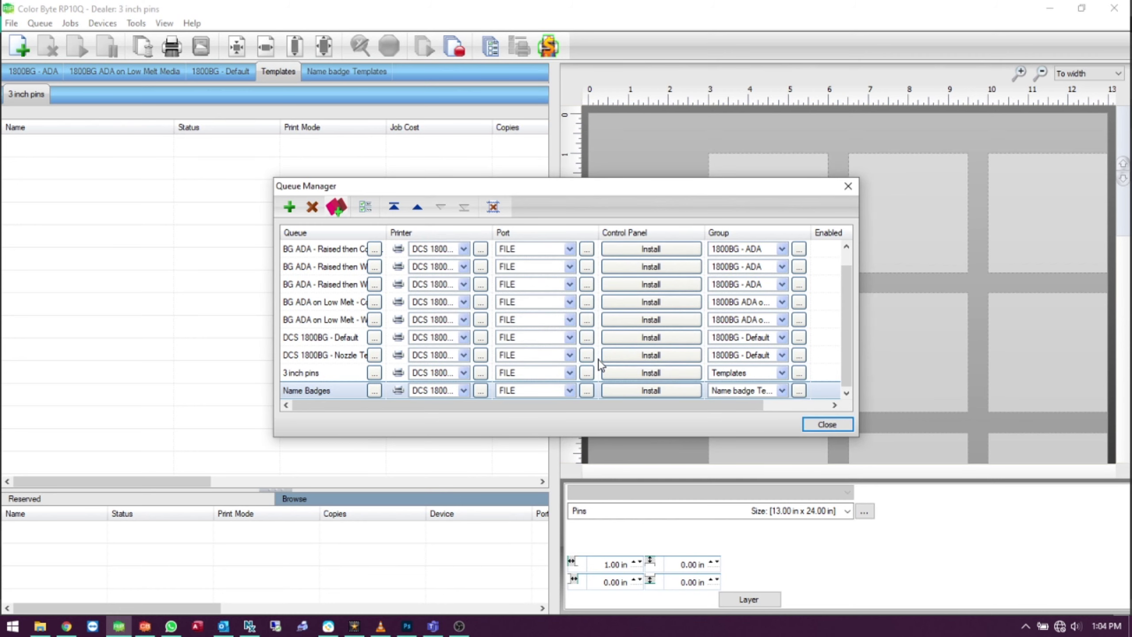
left_click(827, 424)
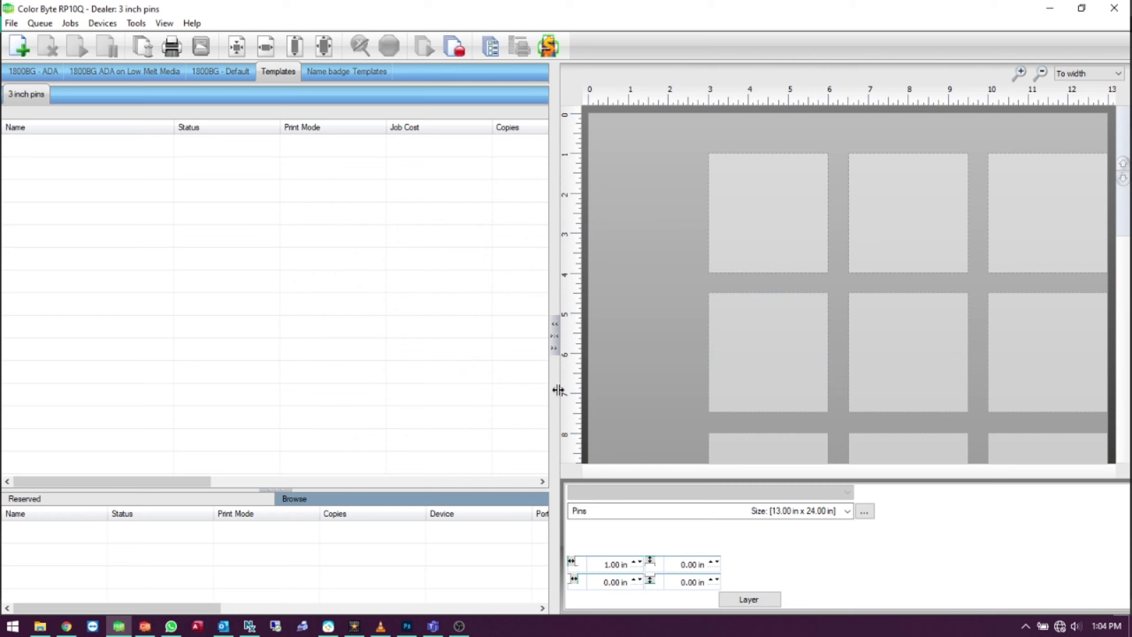
Step: In the Name badge Templates group, add CT_Craft_Beer_Works from the Transparencies folder as a job
left_click(321, 71)
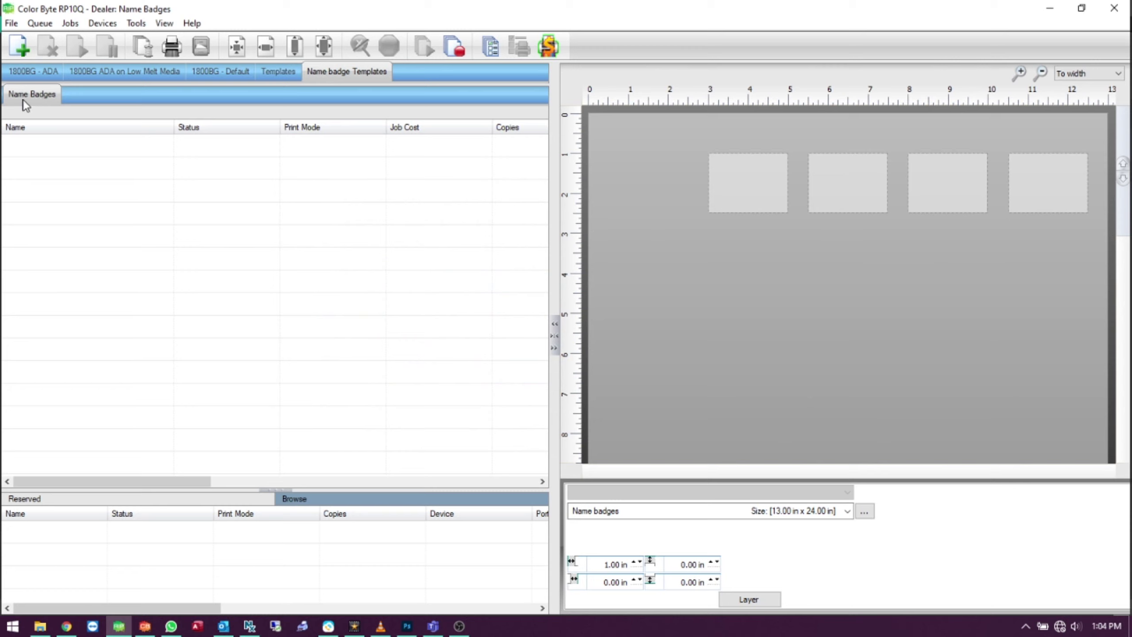
left_click(20, 47)
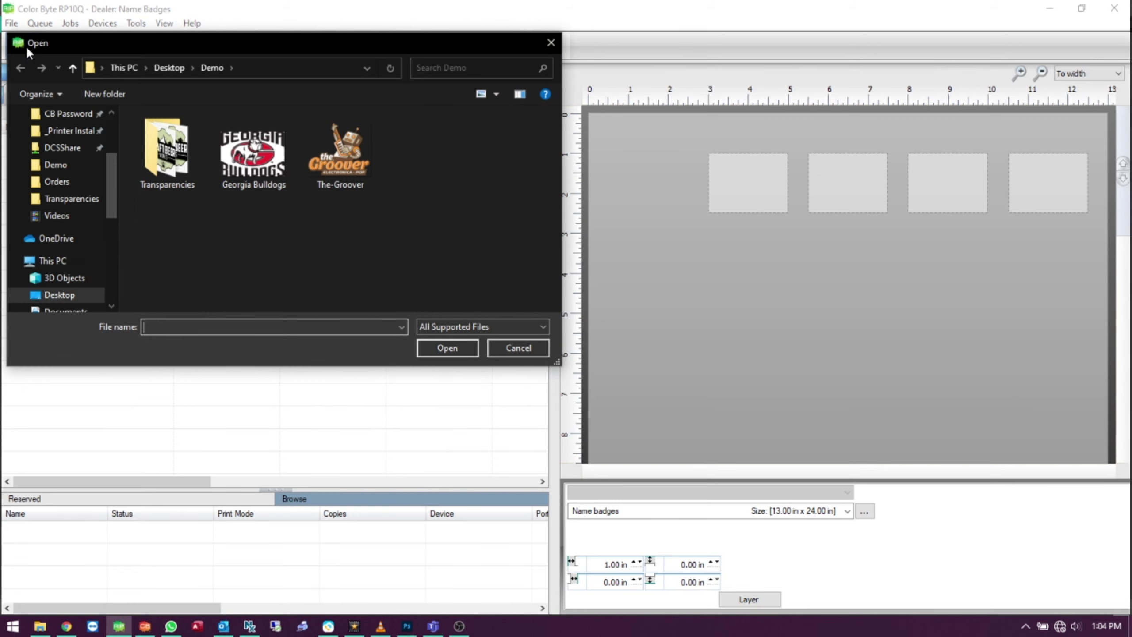
left_click(171, 154)
double_click(170, 151)
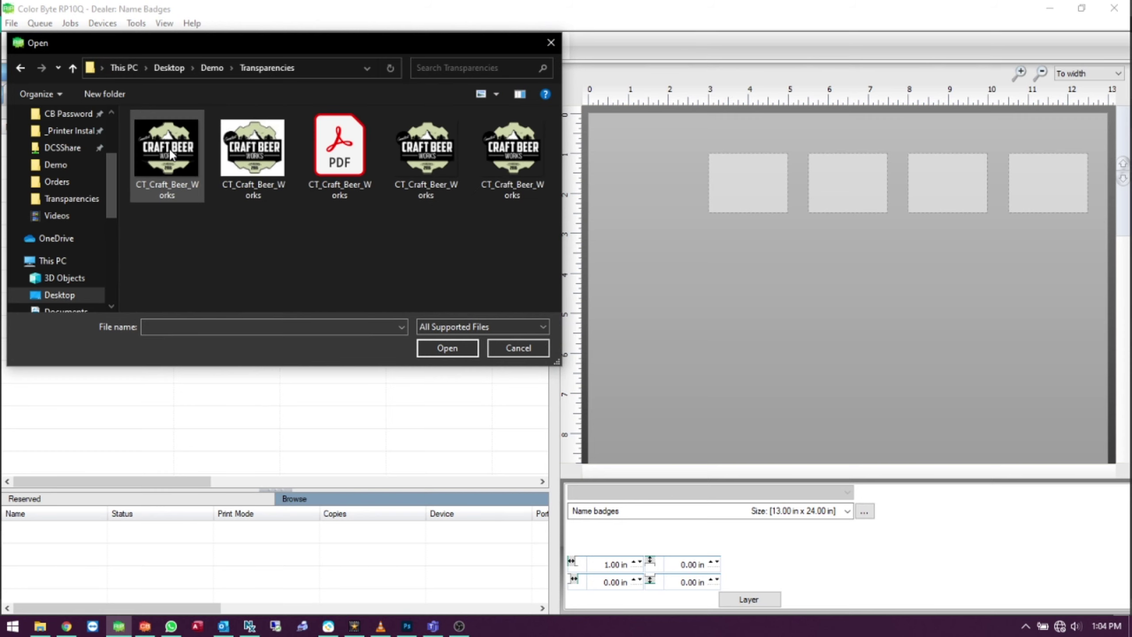
left_click(169, 148)
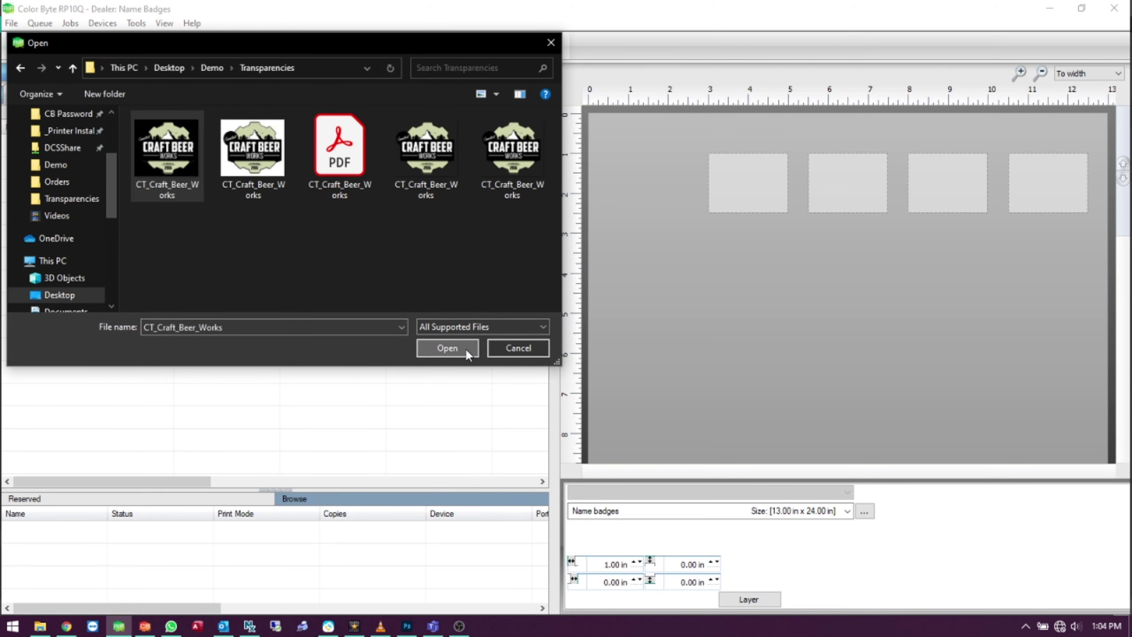
left_click(451, 348)
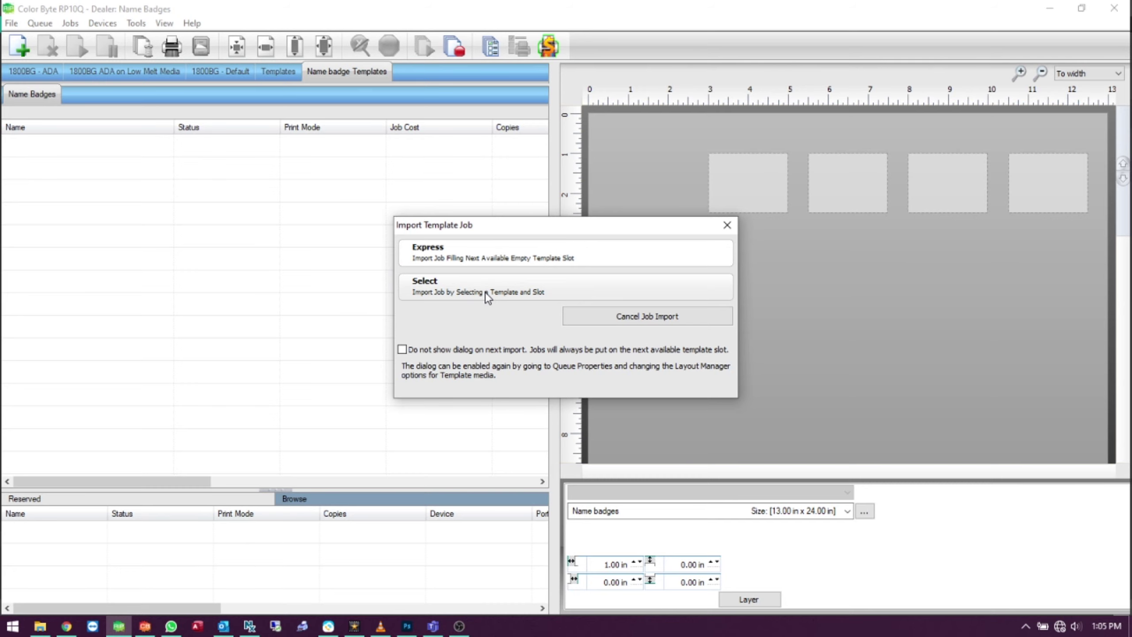
Step: Import the CT_Craft_Beer_Works logo into template slot 3 via manual slot selection
left_click(452, 291)
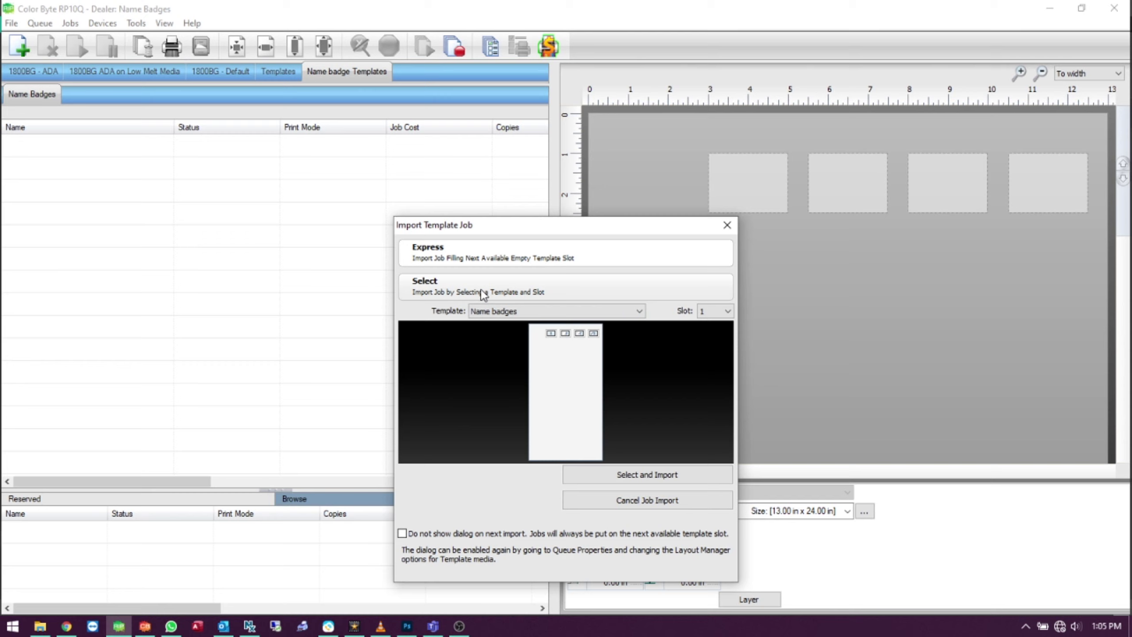
left_click(719, 312)
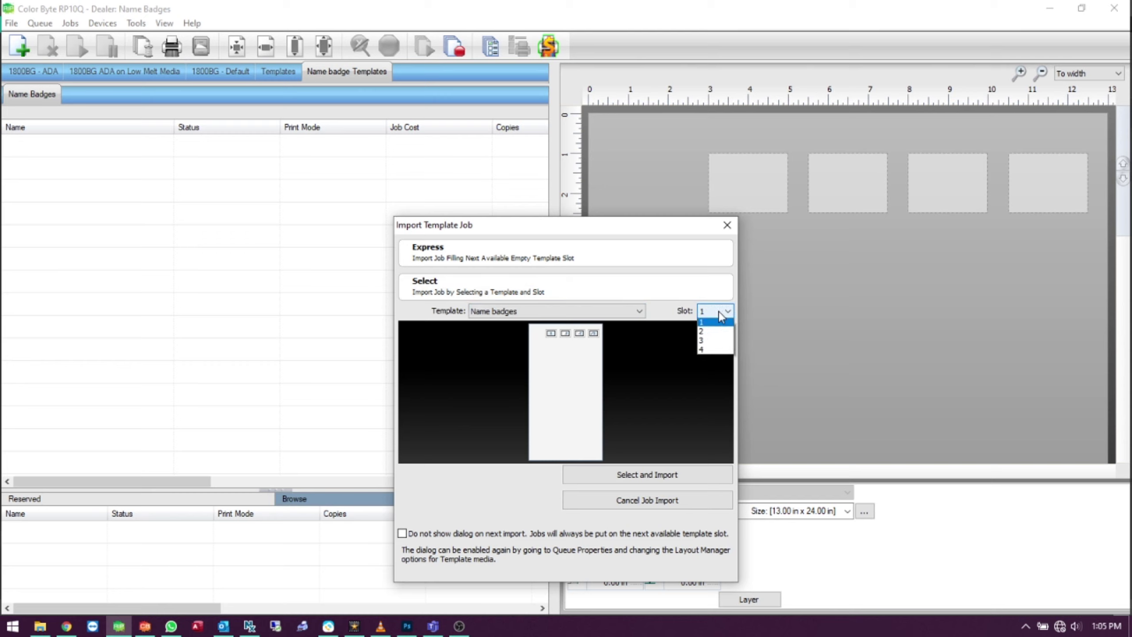
left_click(712, 342)
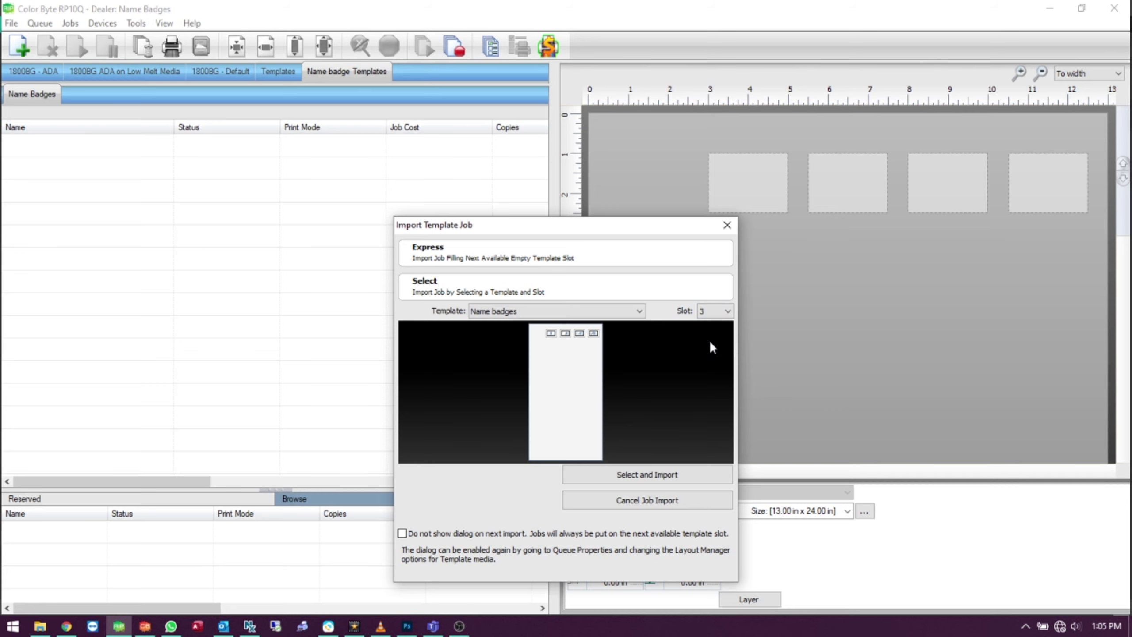
left_click(659, 477)
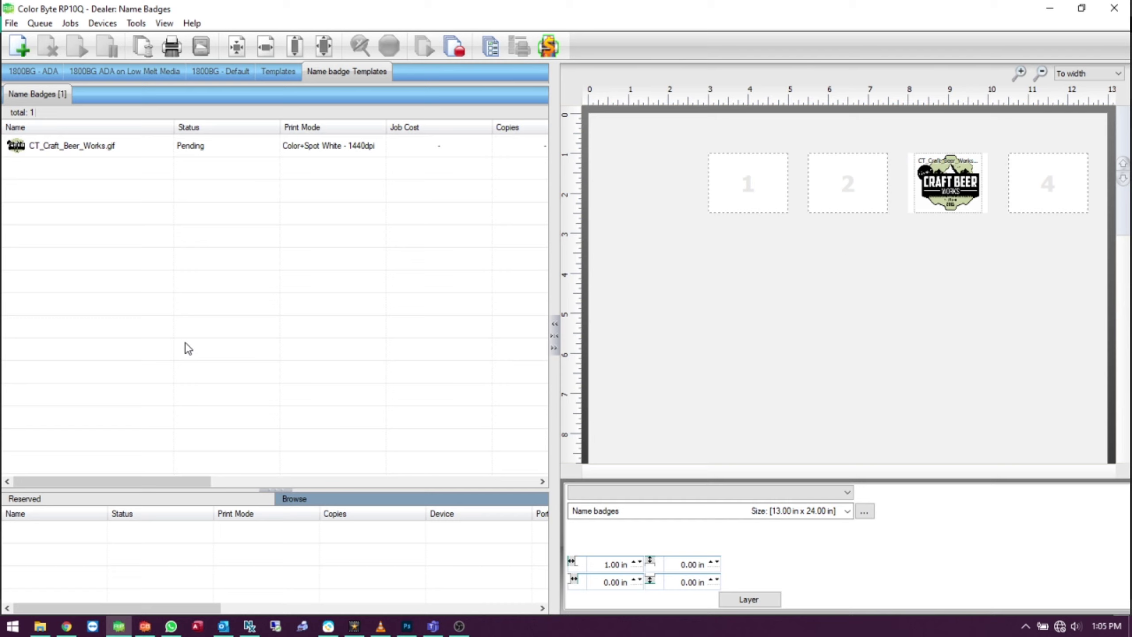
Step: Select all four parts of the John Smith badge in the design window
left_click(145, 626)
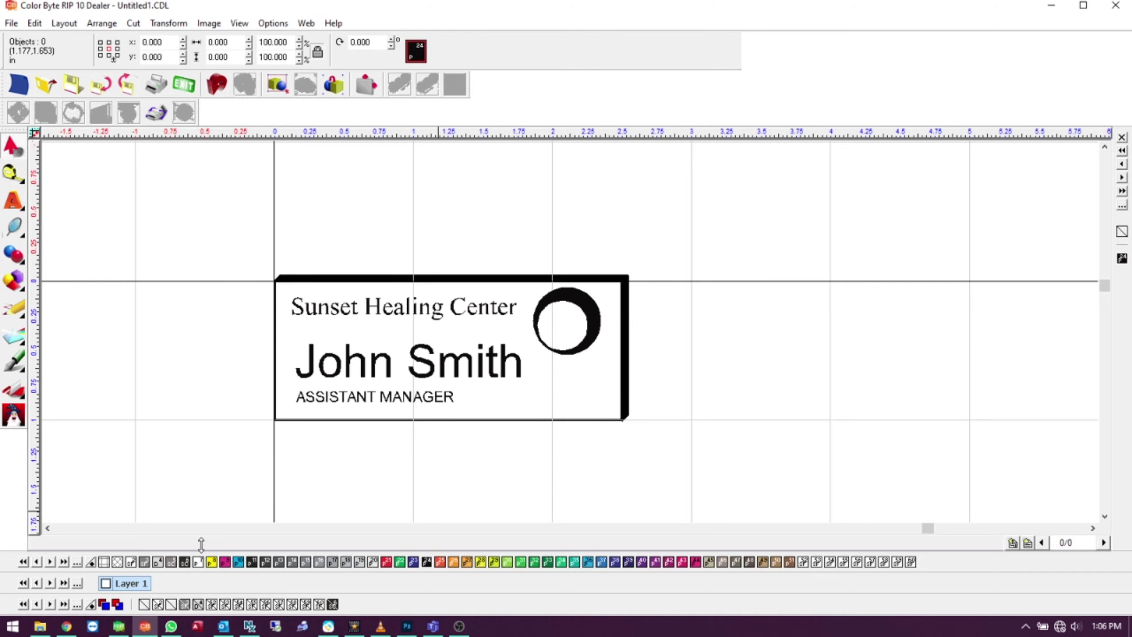
left_click(13, 24)
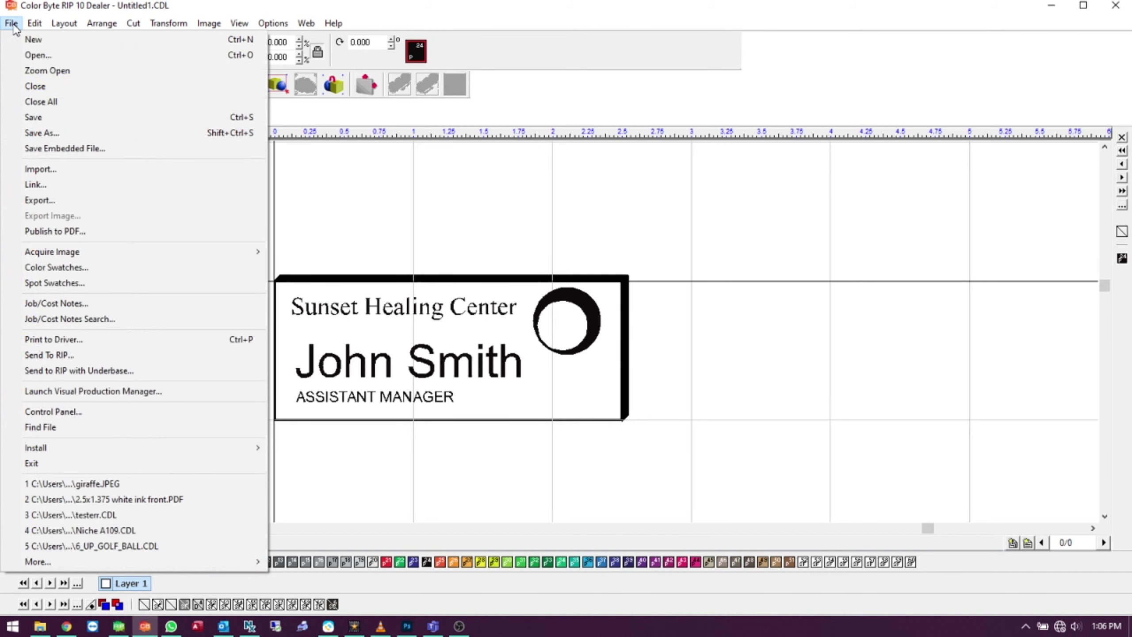
left_click(13, 24)
left_click_drag(217, 215, 700, 486)
Step: Send the selected badge to the Name Badges RIP queue
left_click(16, 24)
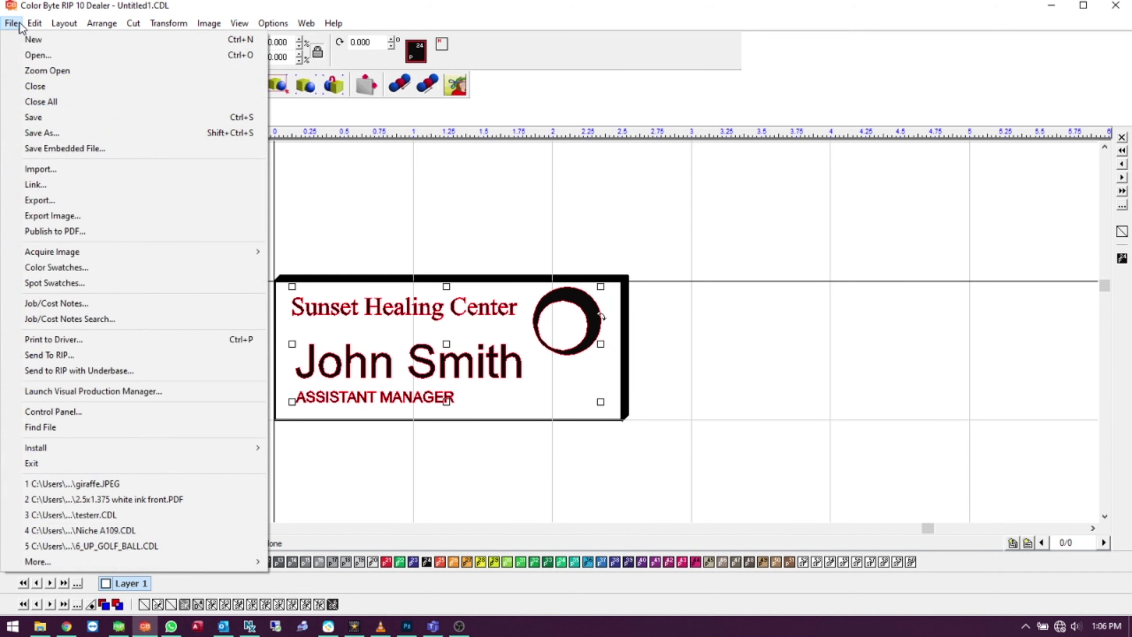
left_click(47, 356)
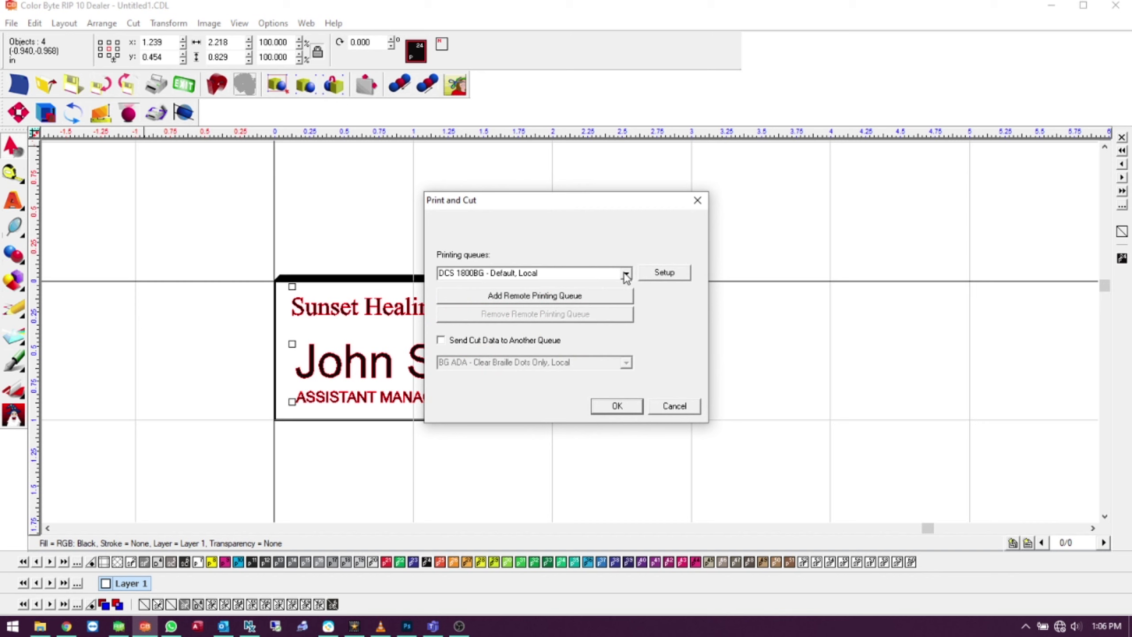
left_click(626, 273)
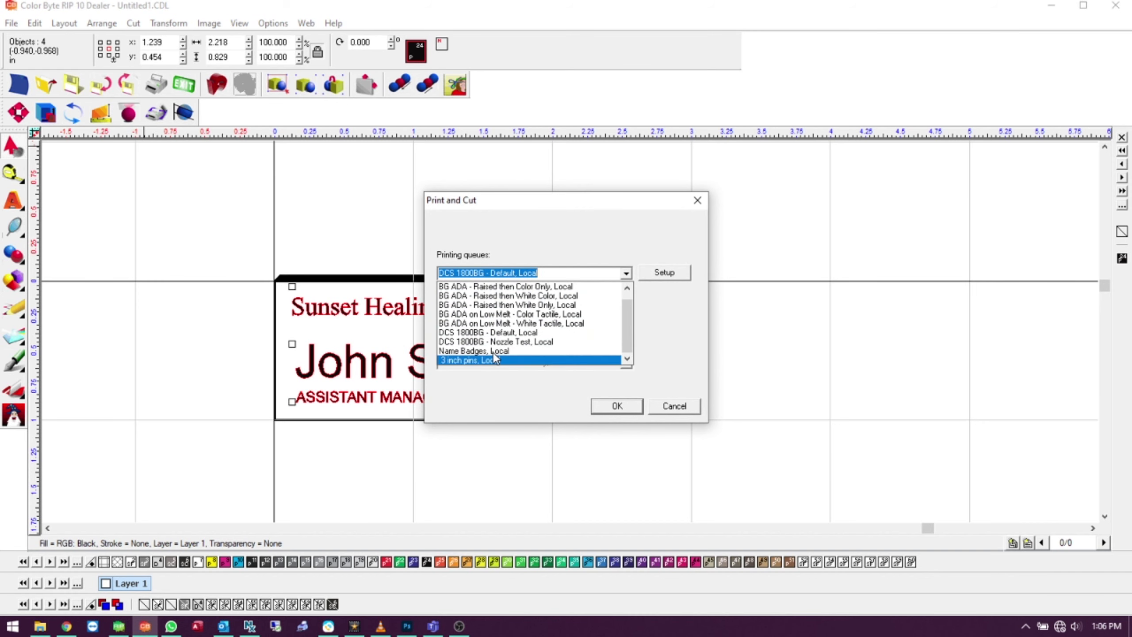
left_click(492, 352)
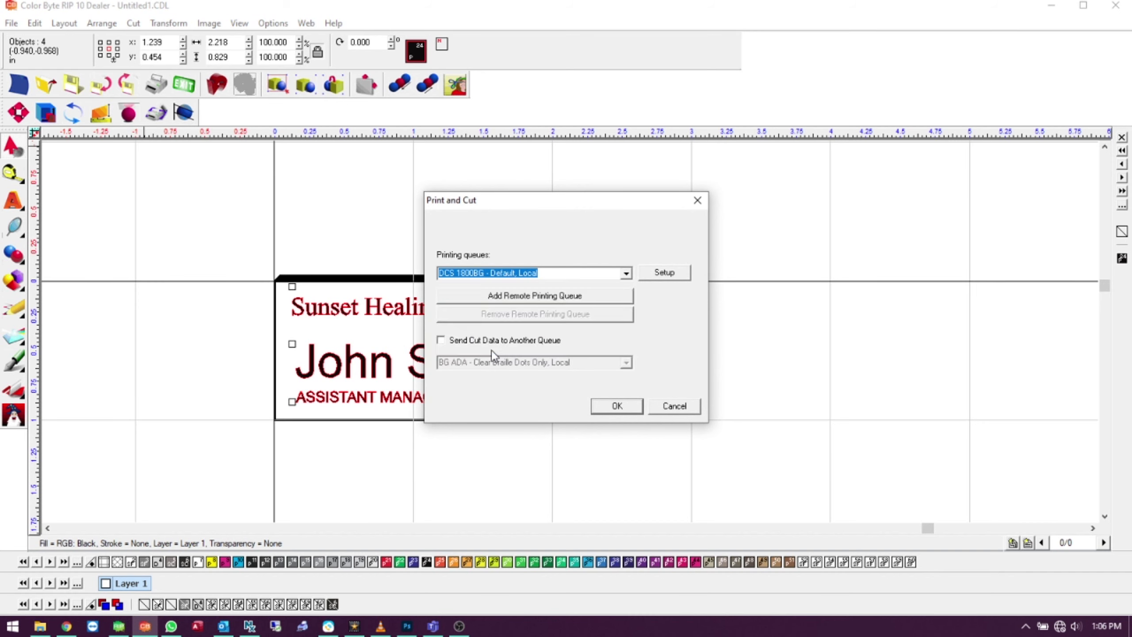
left_click(622, 408)
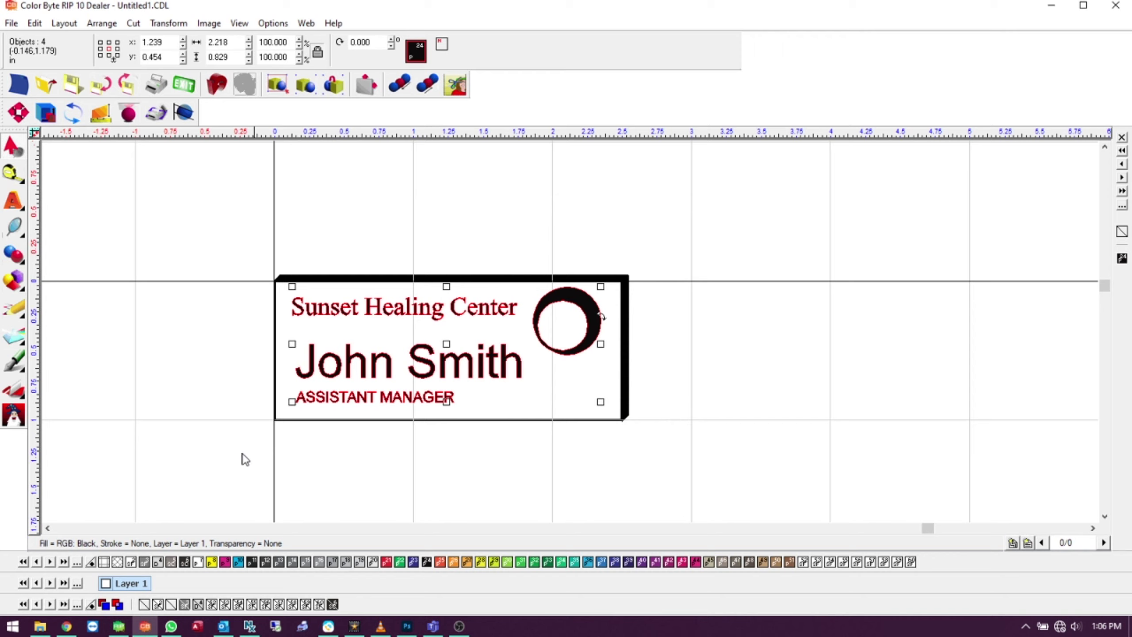
left_click(120, 626)
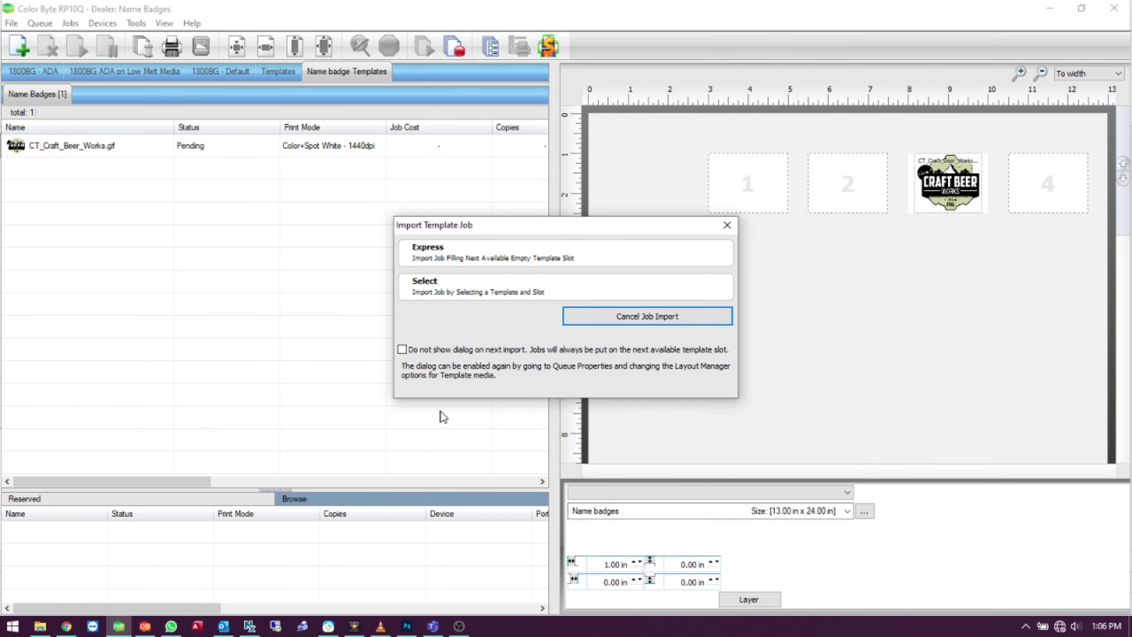
Step: Import the badge job into template slot 1 and select the resulting Untitled1 job
left_click(445, 295)
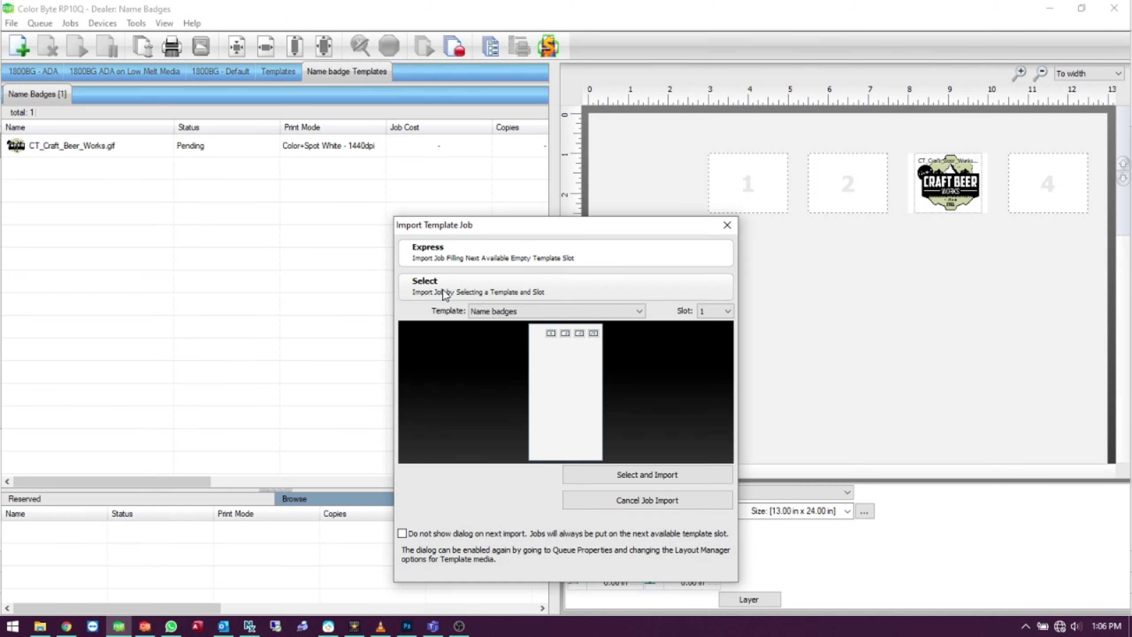
left_click(725, 312)
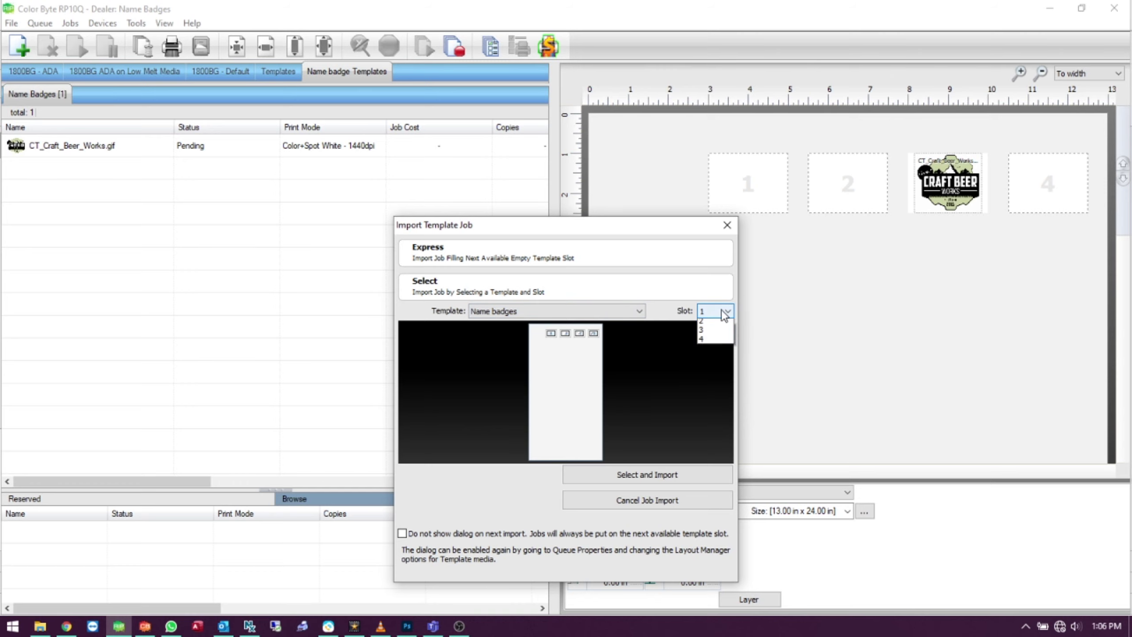
left_click(724, 314)
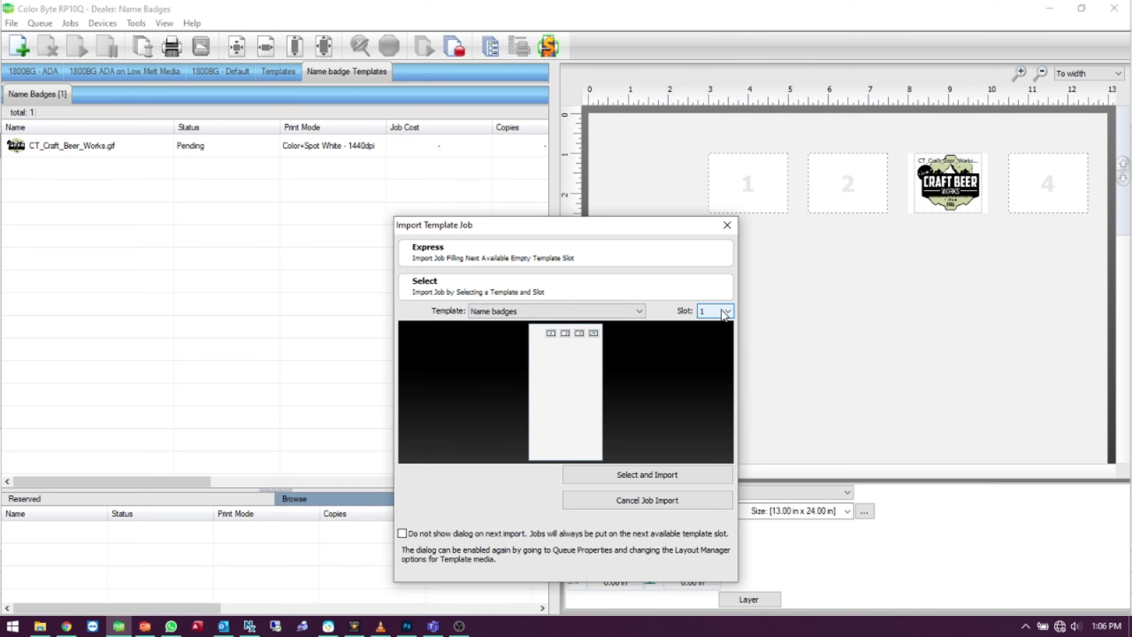
left_click(656, 474)
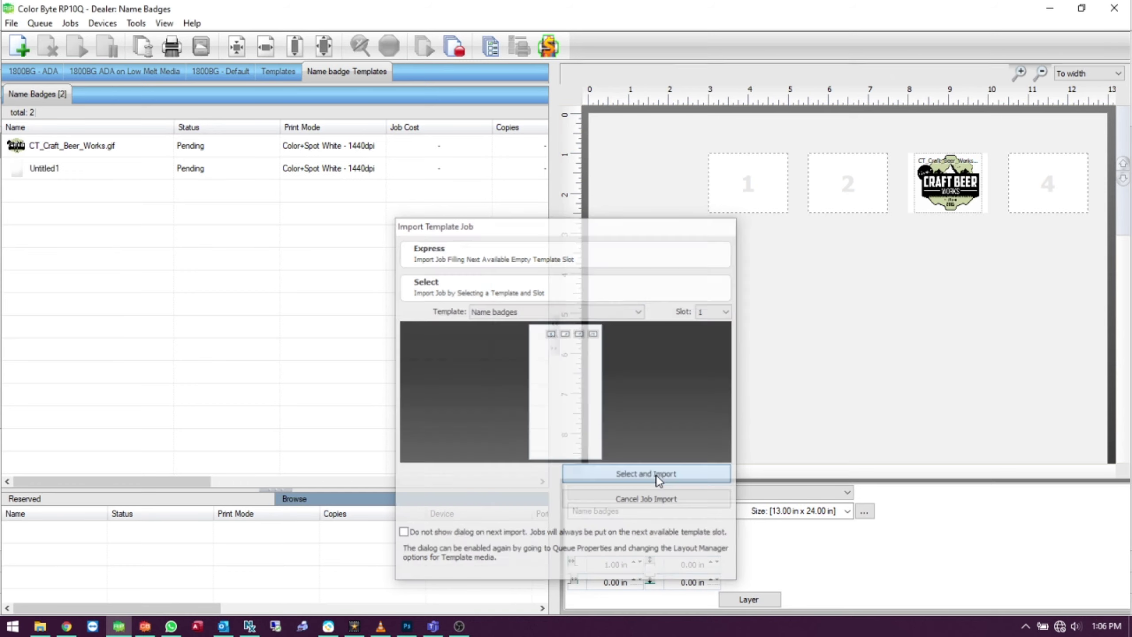
left_click(328, 169)
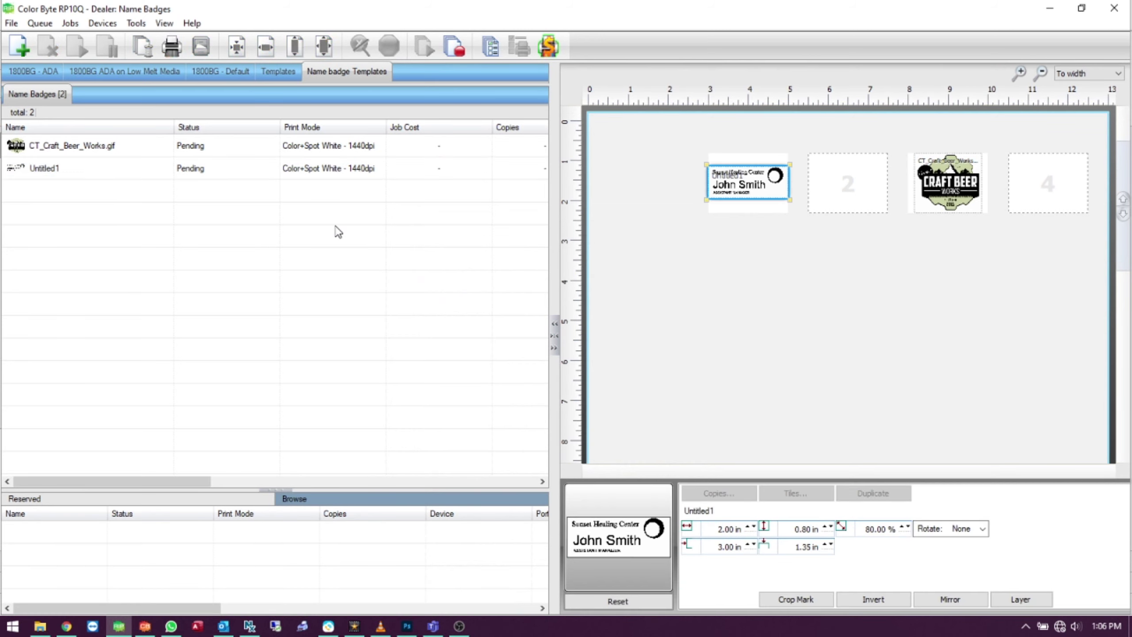
Step: Show Untitled1's placement: 2.00 × 0.80 in at 80%, positioned 3.00, 1.35 in
left_click(309, 168)
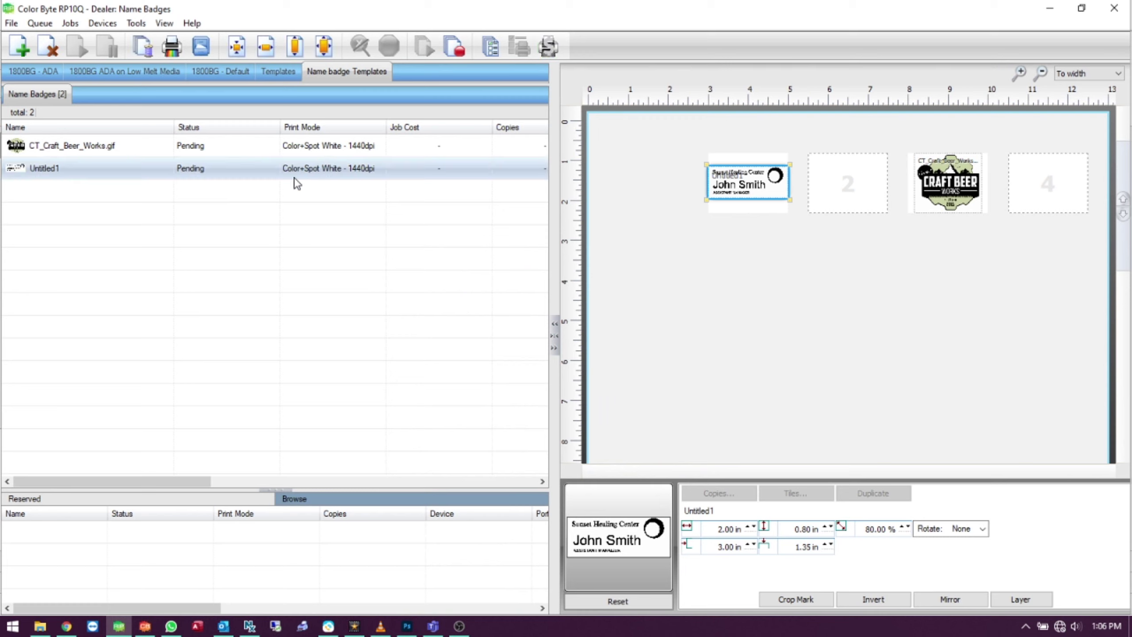